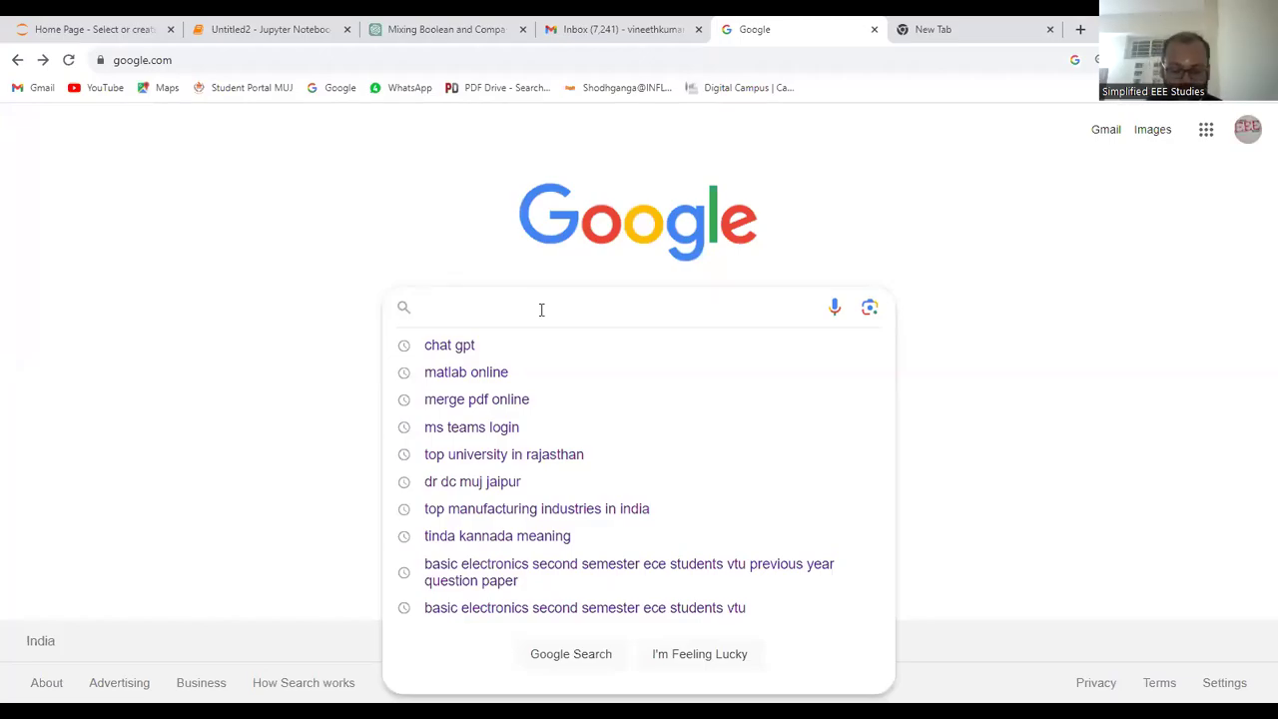
- Search Google for 'matlab online' using the suggestion offered after typing Matlab
text(Matlab)
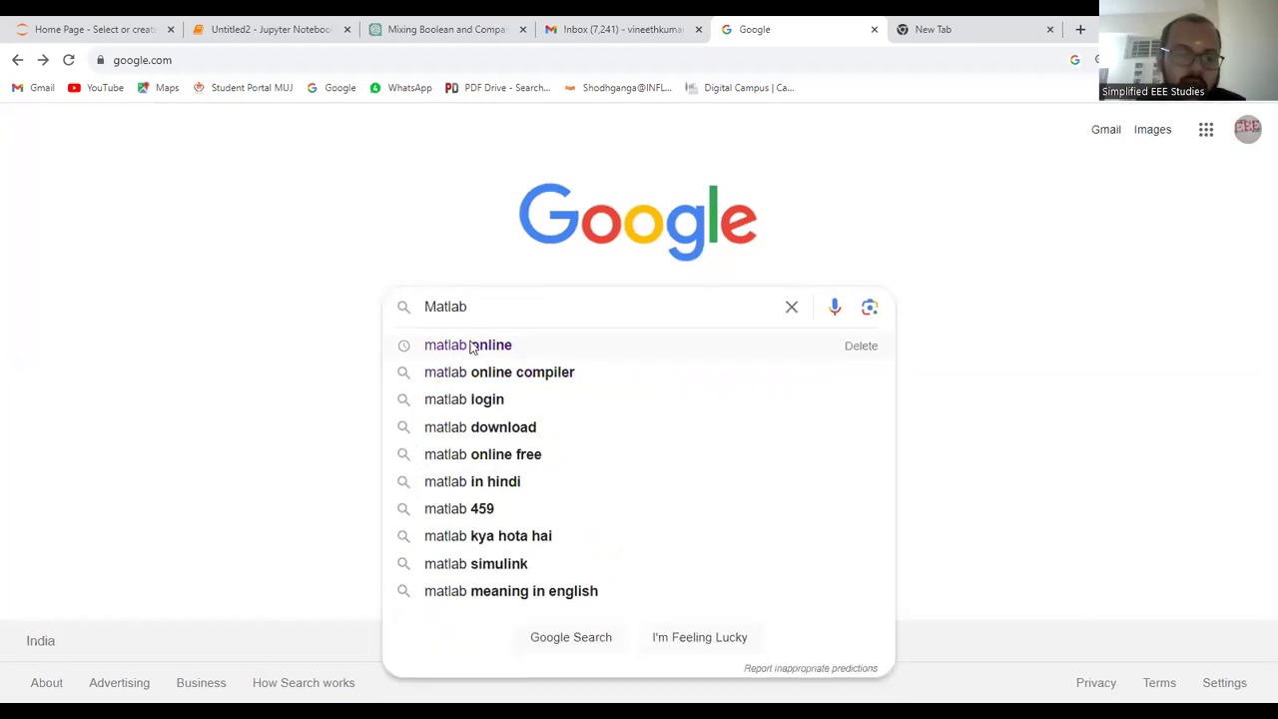
click(469, 346)
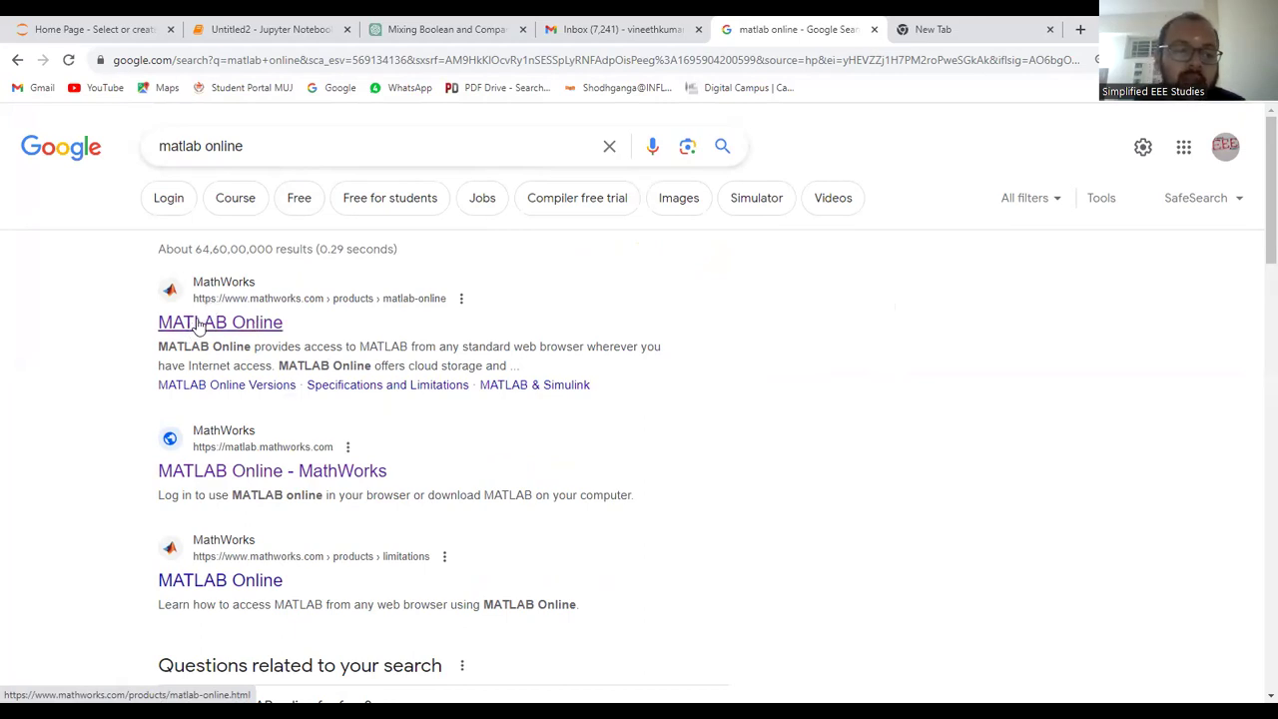
- Open the first MathWorks MATLAB Online result and choose the India website
click(197, 322)
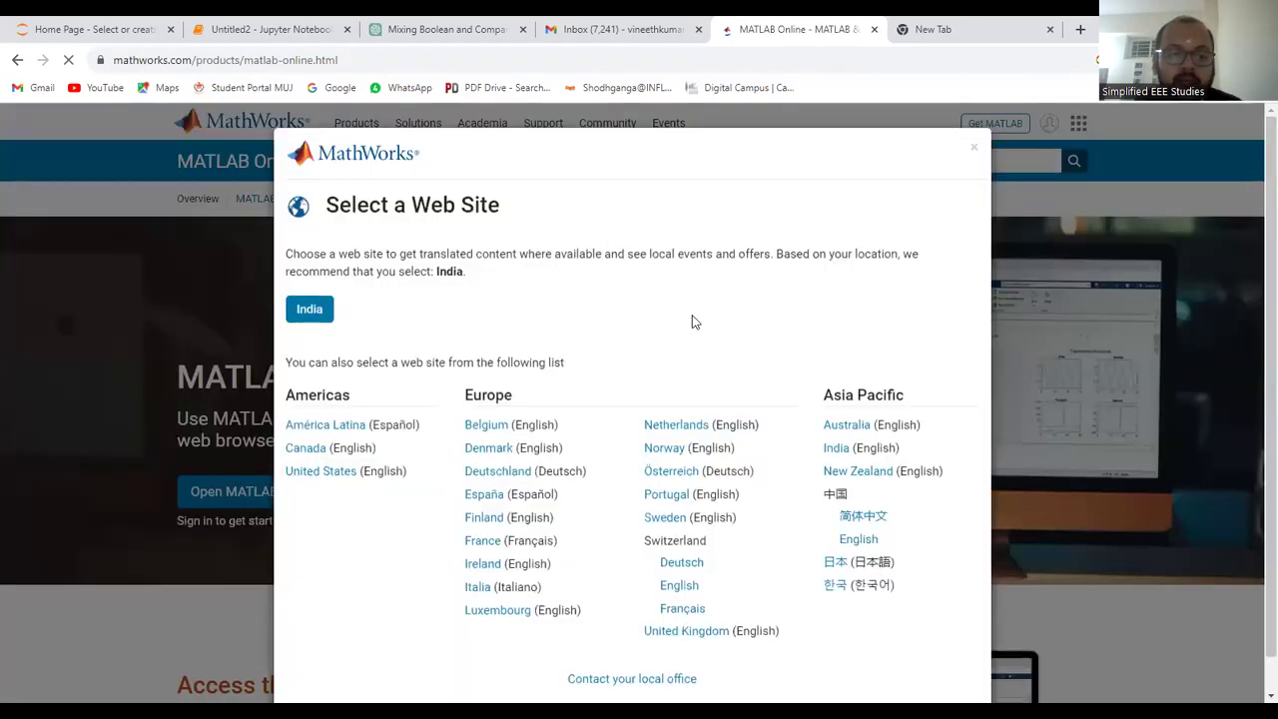
scroll(691, 306, down, 1)
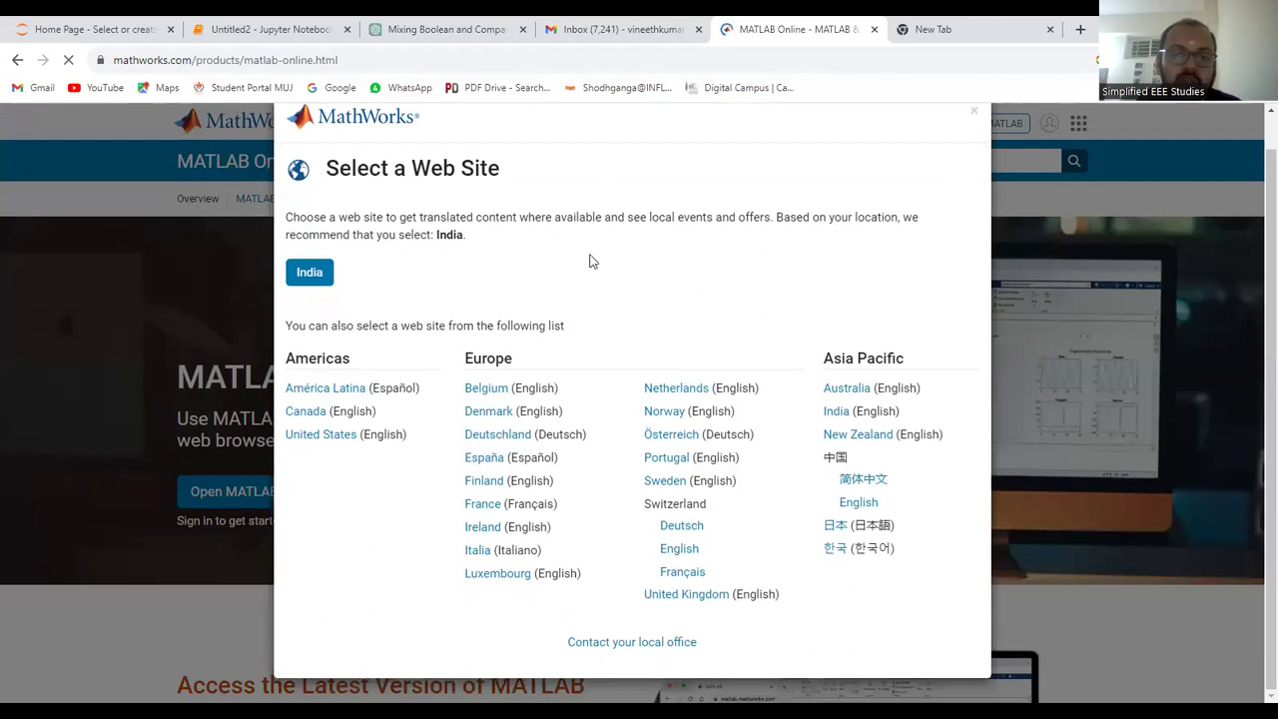
click(311, 272)
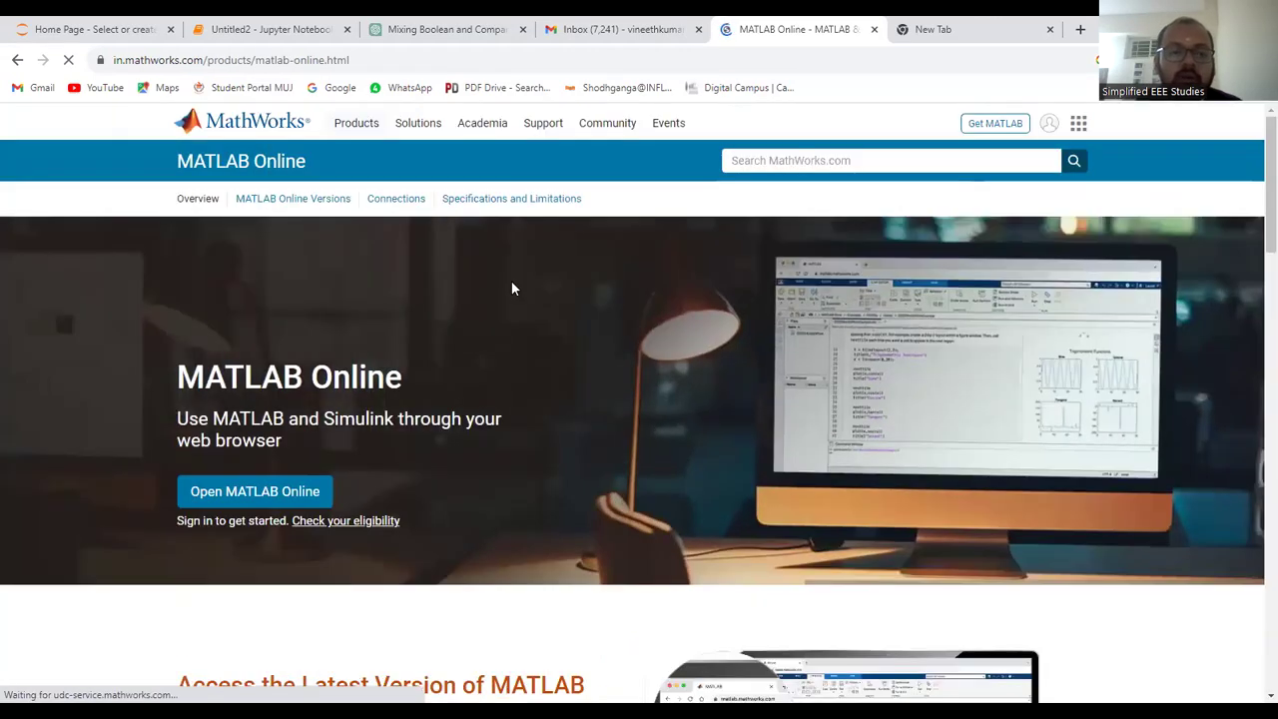
- Scroll through the MATLAB Online product page to review it
scroll(628, 282, down, 1)
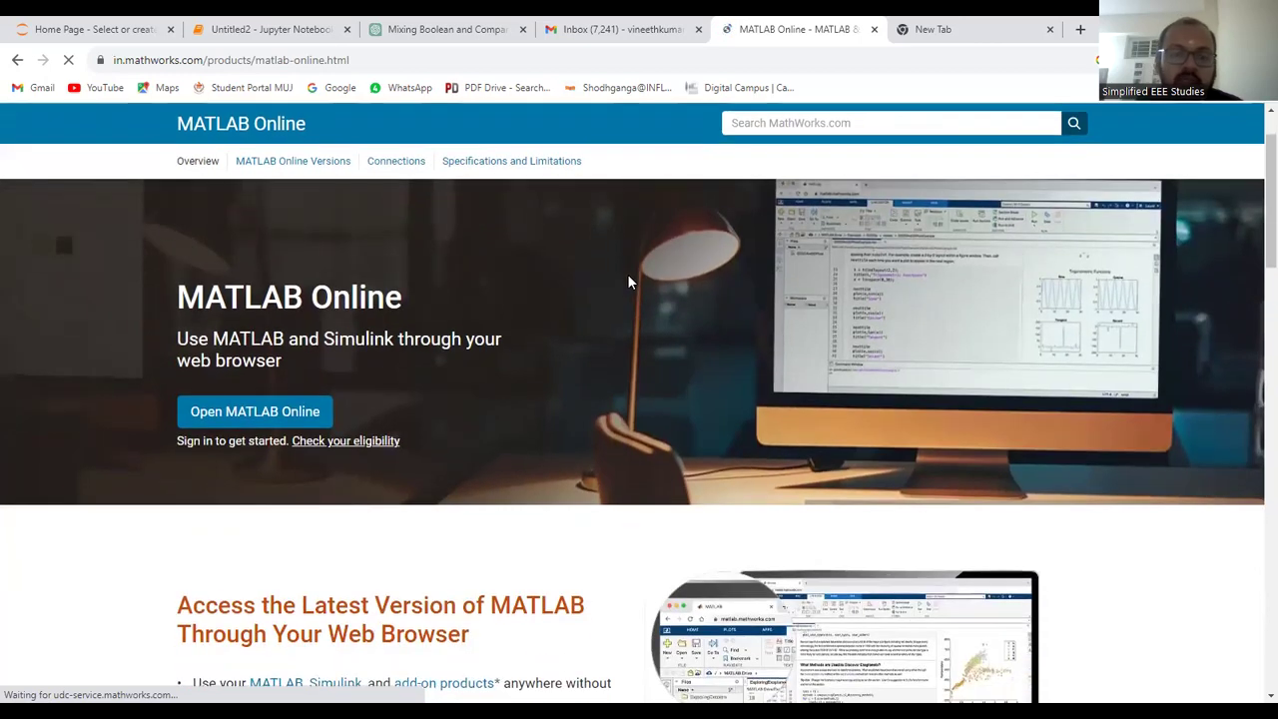
scroll(260, 296, down, 1)
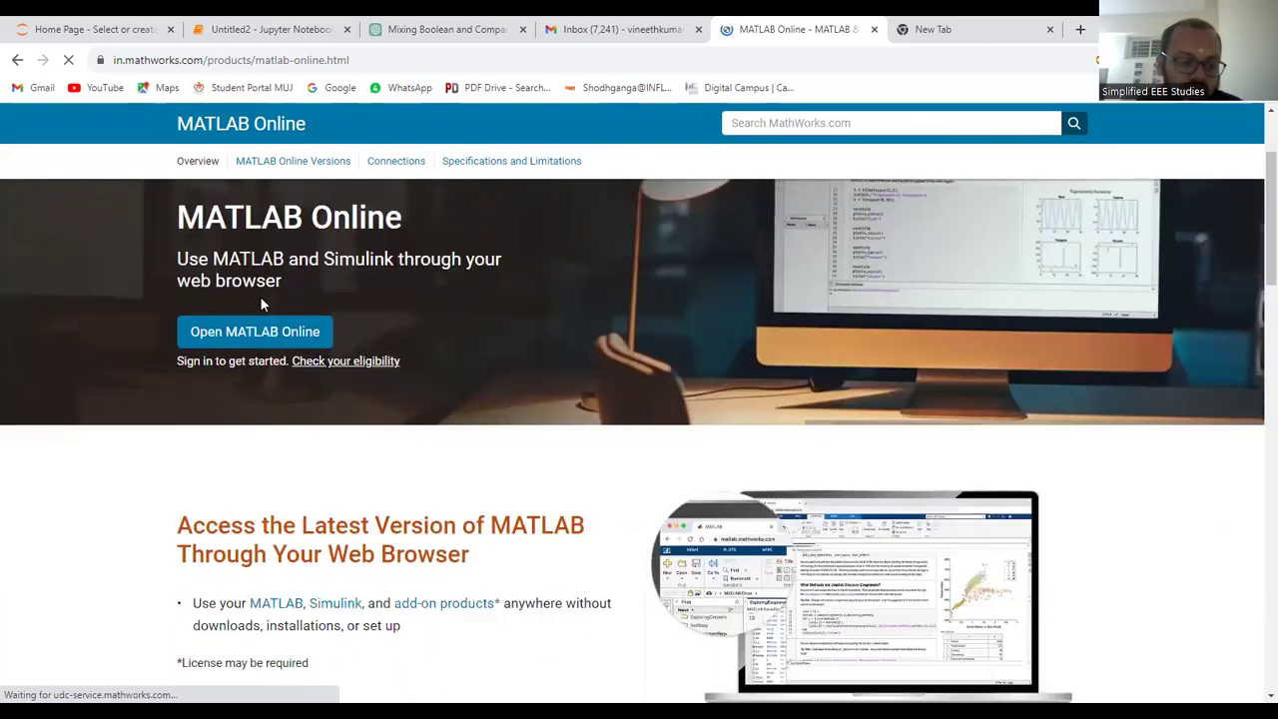
scroll(269, 305, down, 3)
scroll(269, 305, up, 3)
scroll(269, 308, down, 3)
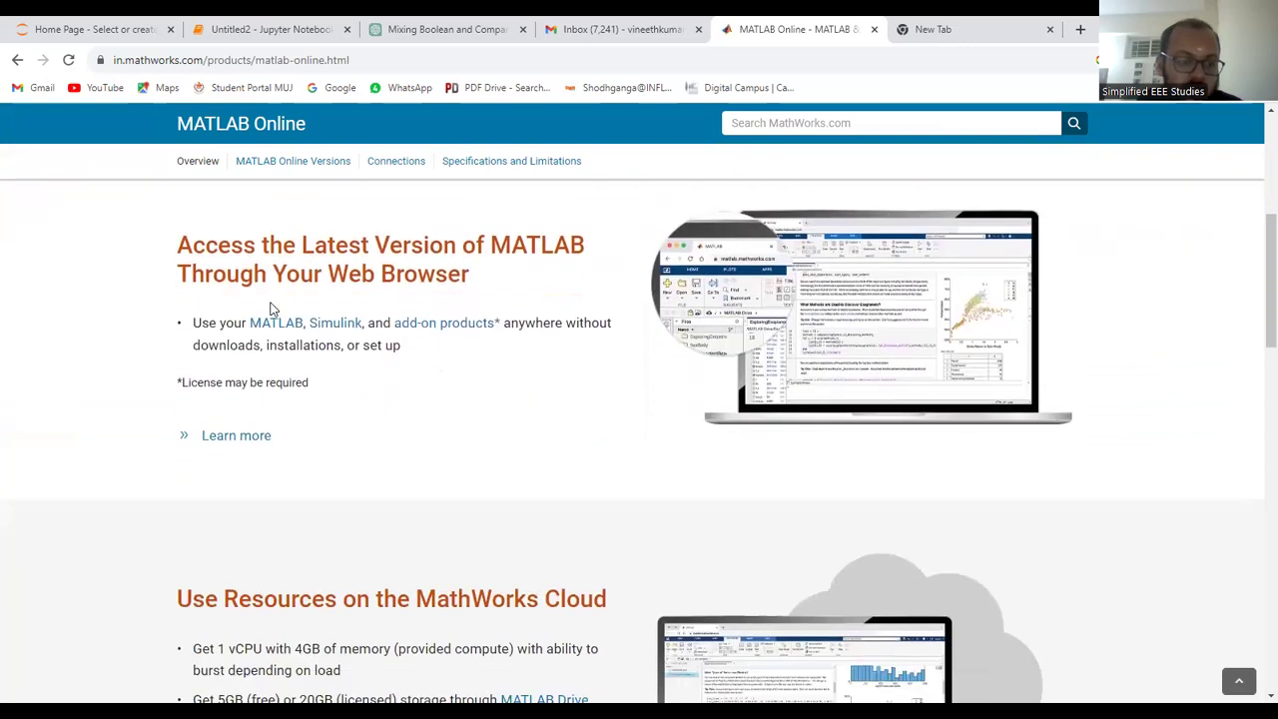
scroll(239, 399, down, 1)
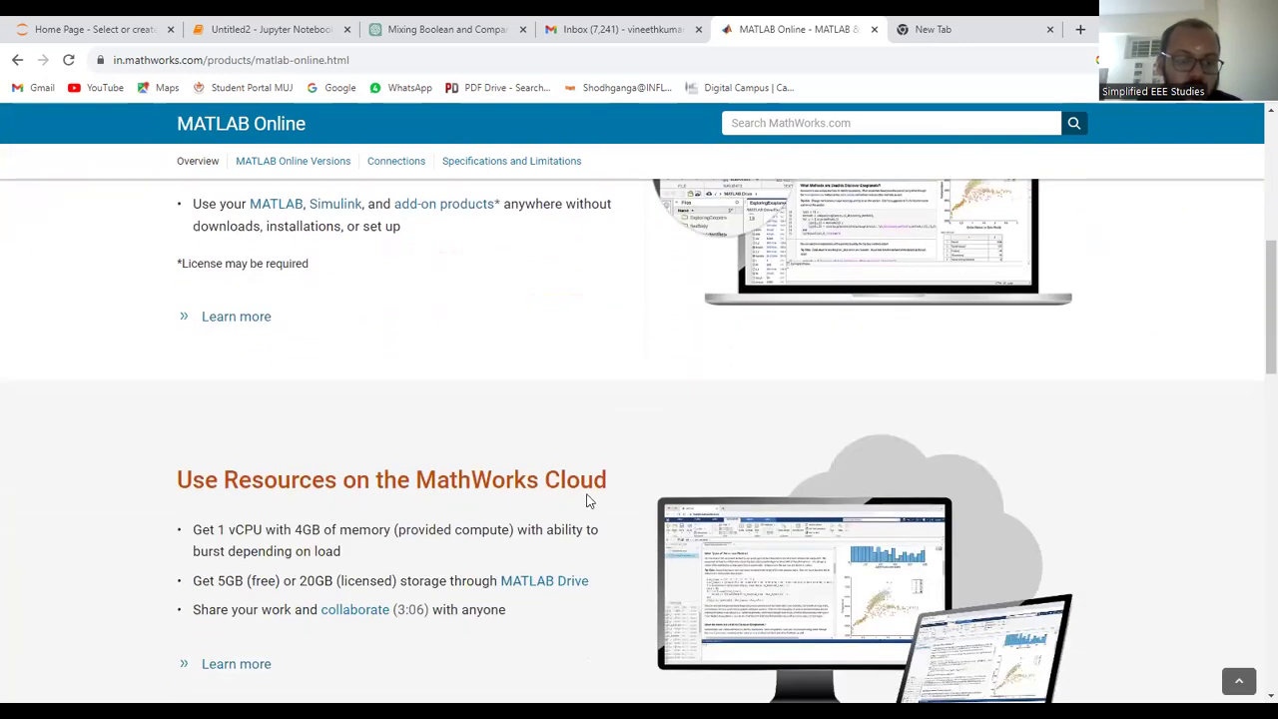
scroll(489, 474, up, 2)
scroll(436, 405, down, 2)
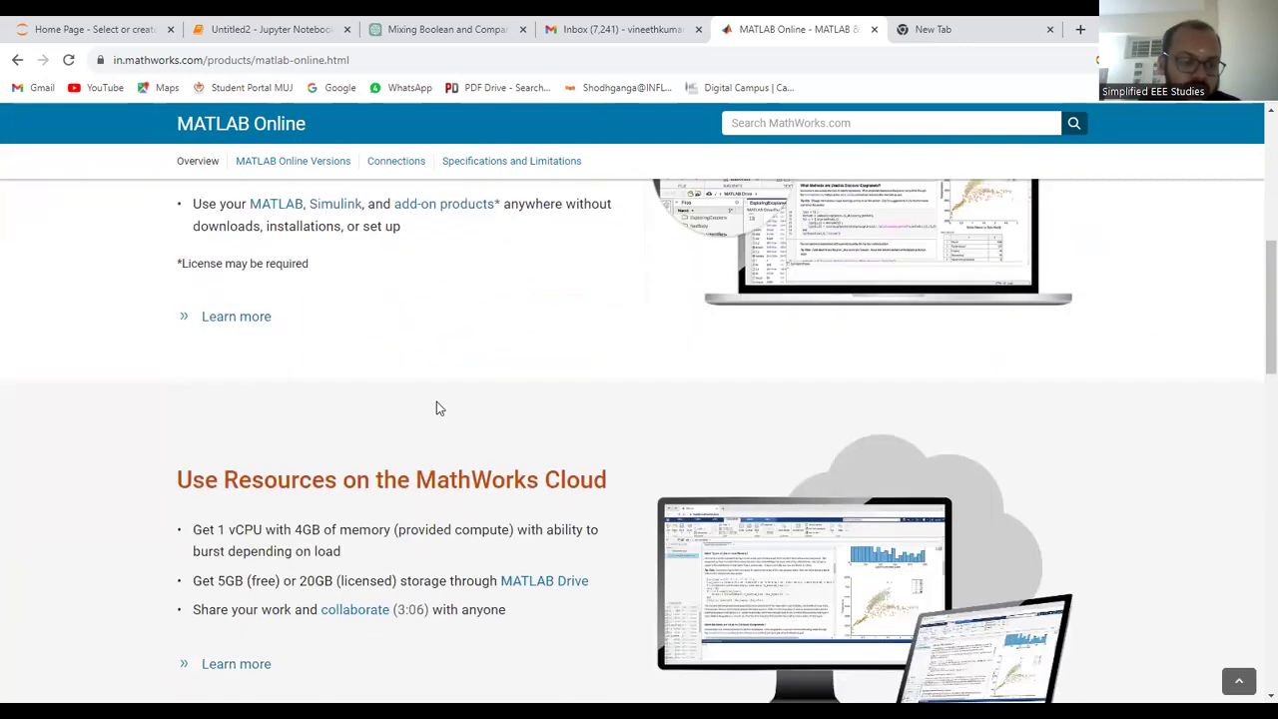
scroll(445, 404, down, 3)
scroll(445, 404, down, 2)
scroll(445, 404, down, 2)
scroll(446, 404, down, 2)
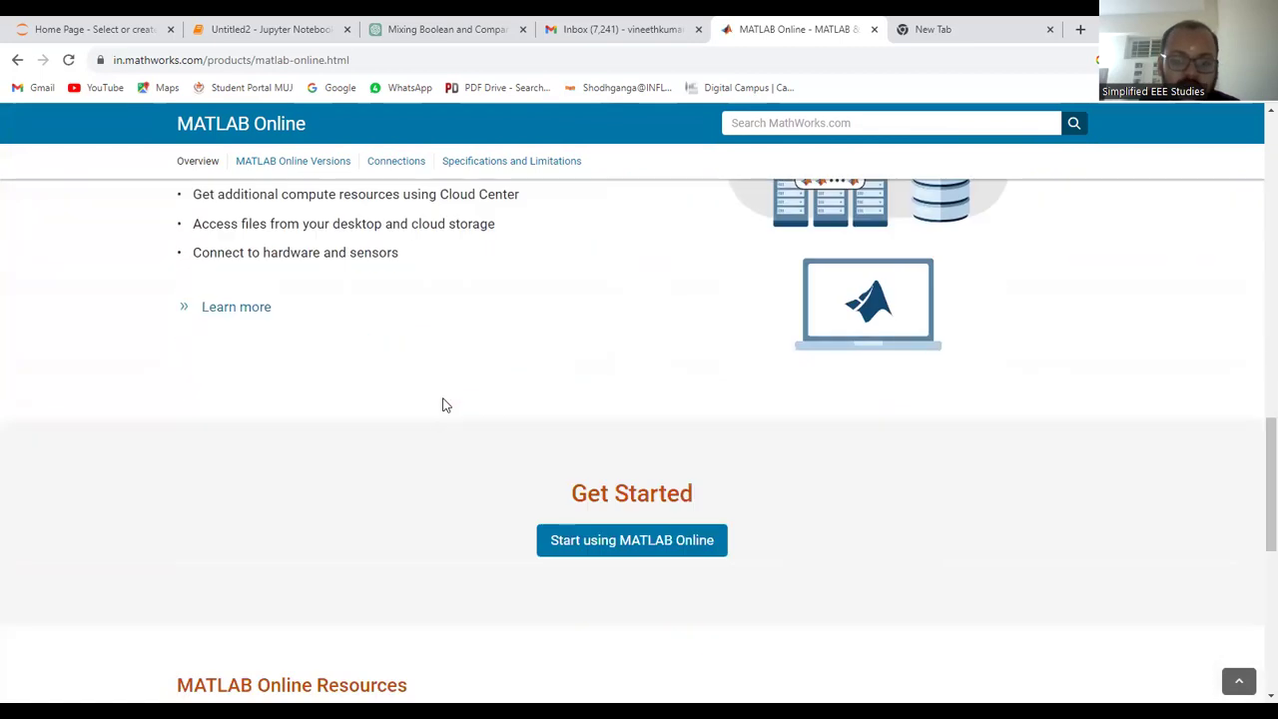
scroll(446, 412, up, 6)
scroll(446, 412, up, 3)
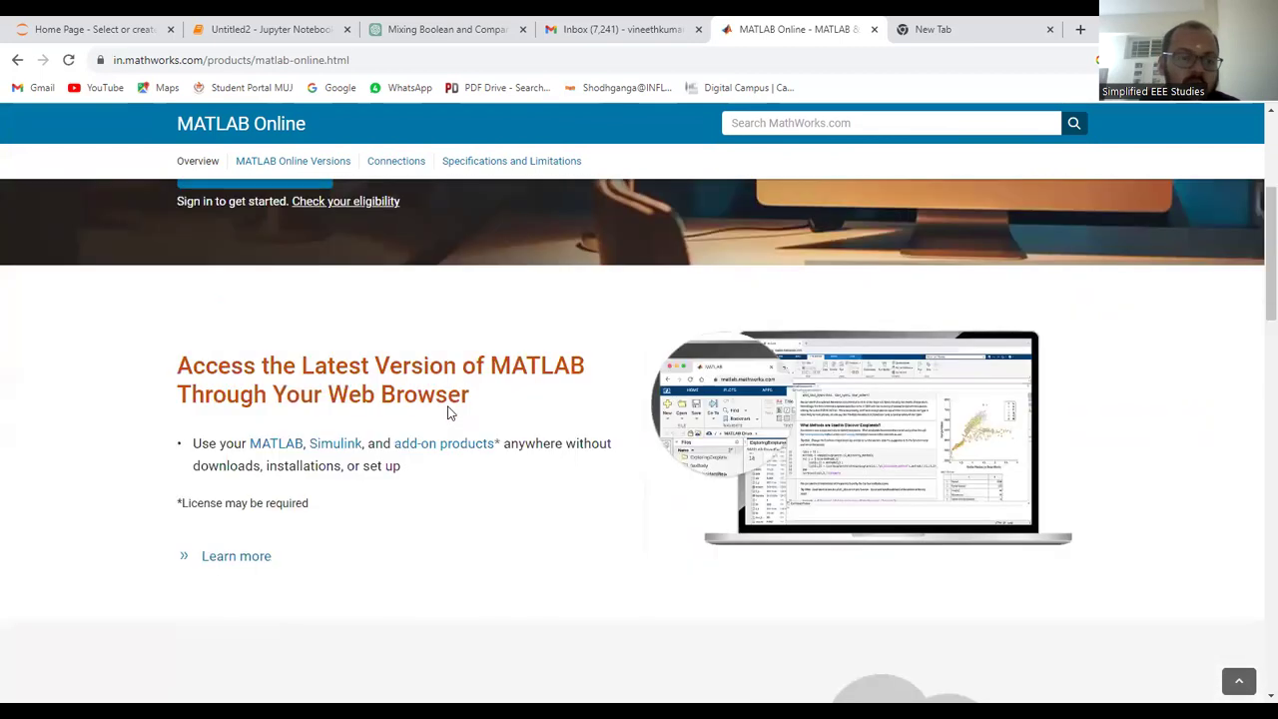
scroll(446, 412, up, 1)
scroll(446, 412, up, 2)
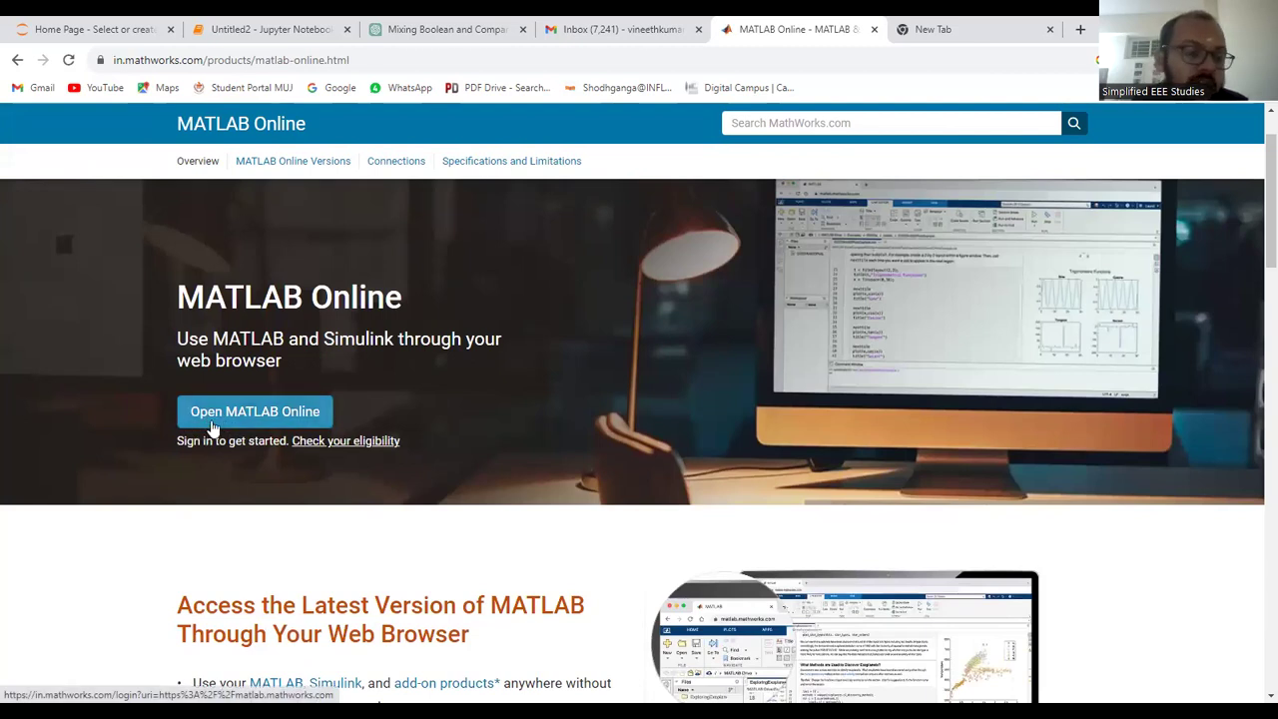
- Launch MATLAB Online and choose 'Create one!' on the sign-in page
click(279, 417)
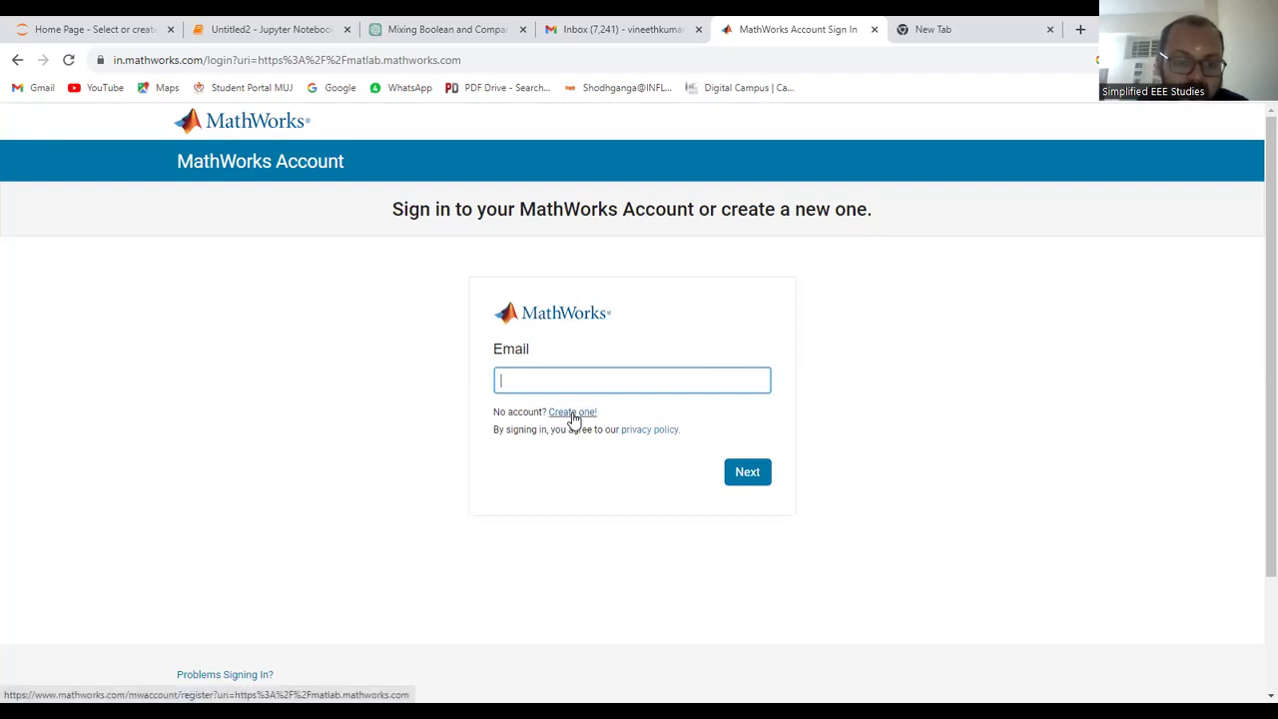
click(572, 412)
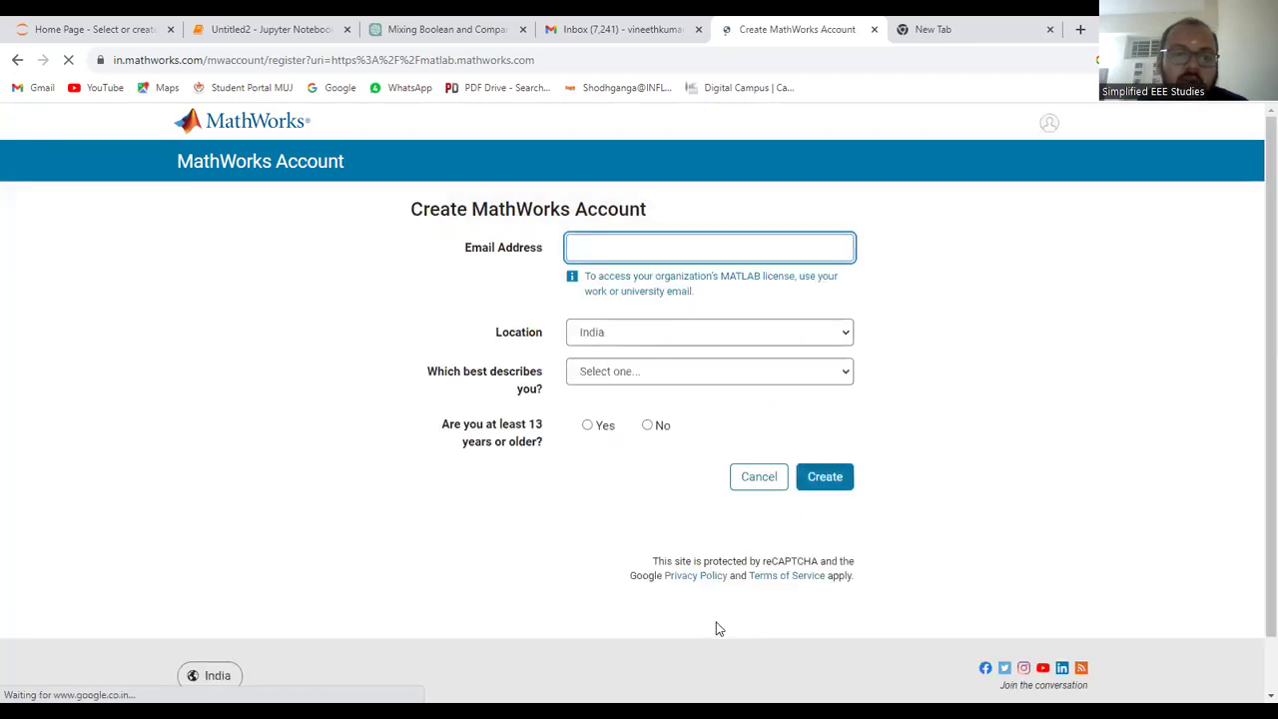
- Register the email as a Teacher/researcher in academia, confirm age 13+, and submit
click(647, 251)
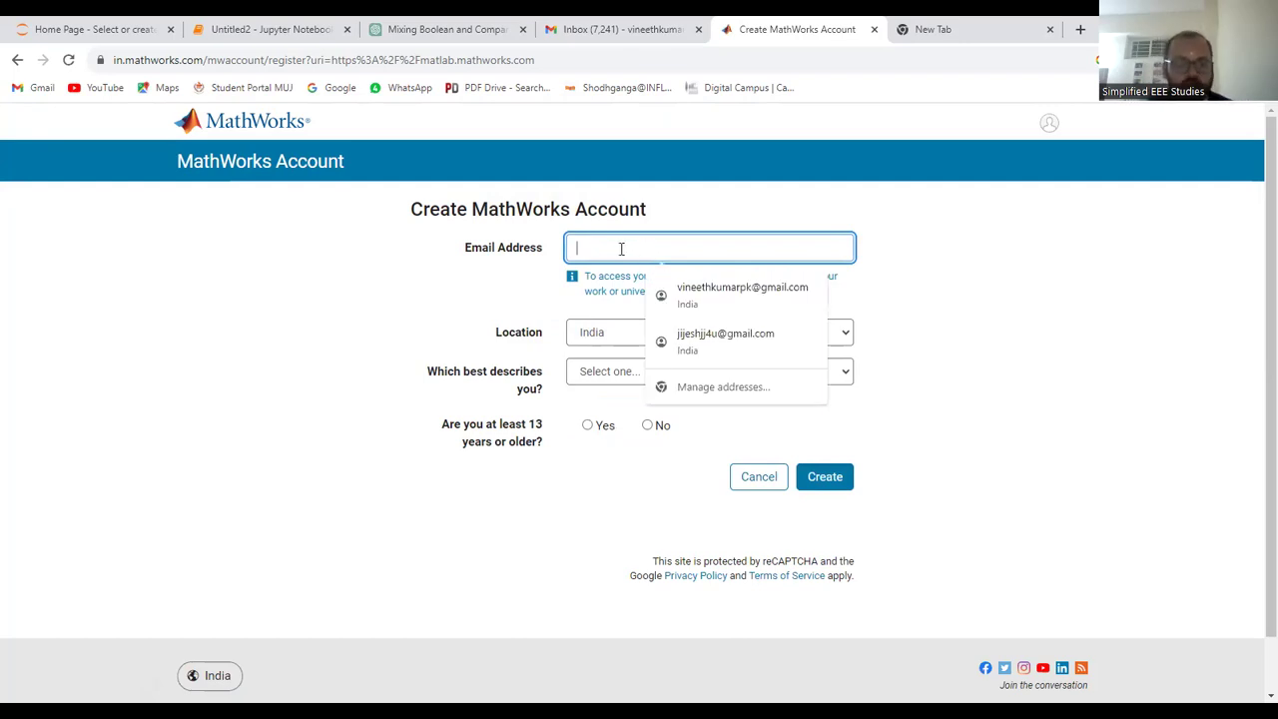
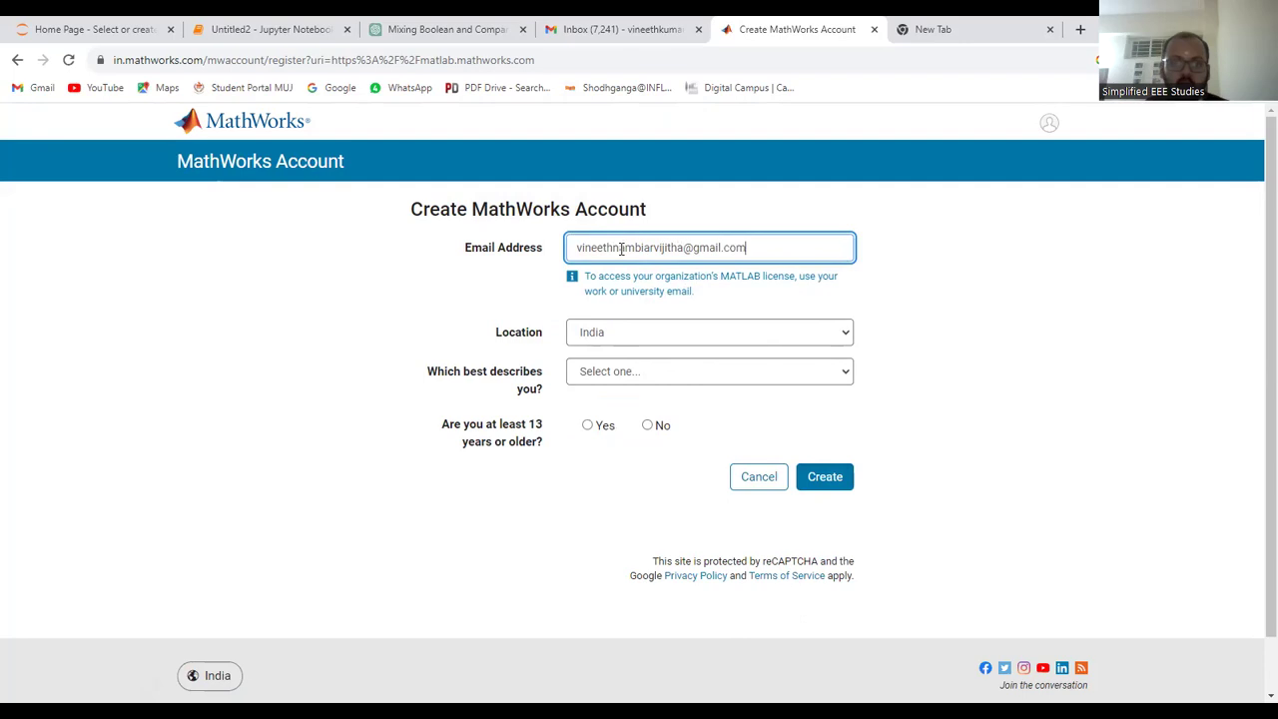
double_click(621, 248)
click(901, 288)
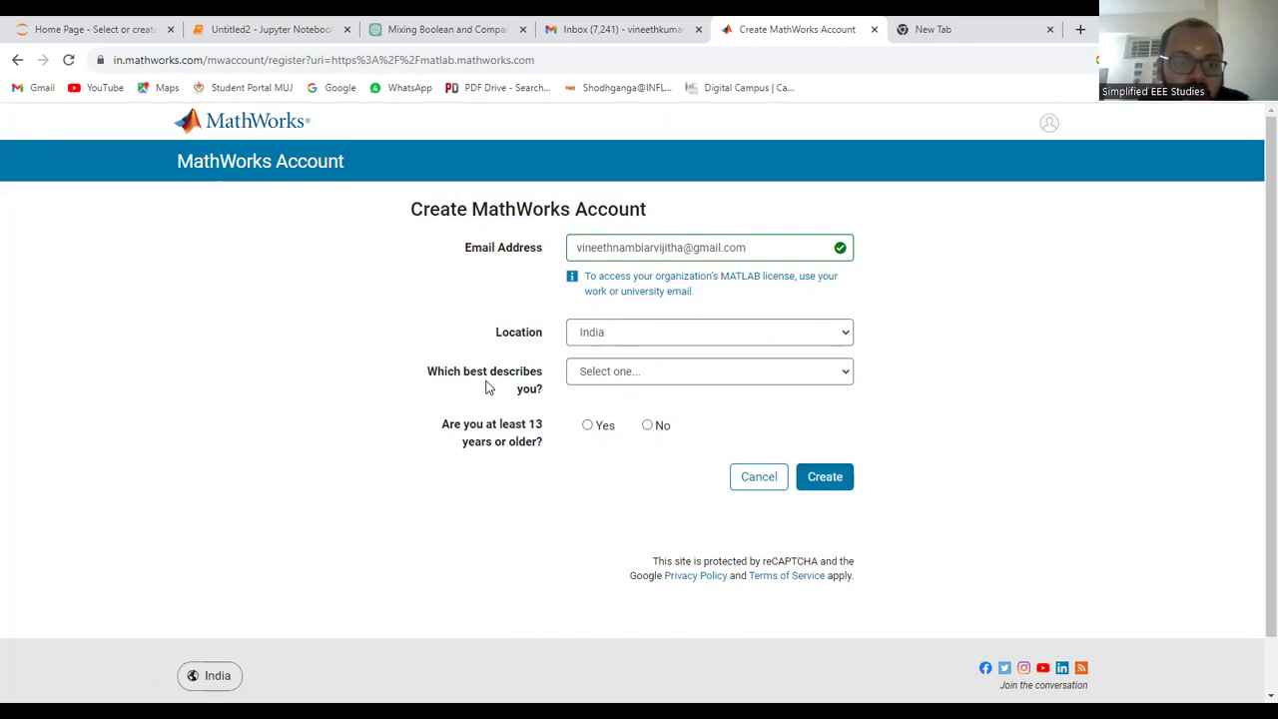
click(652, 376)
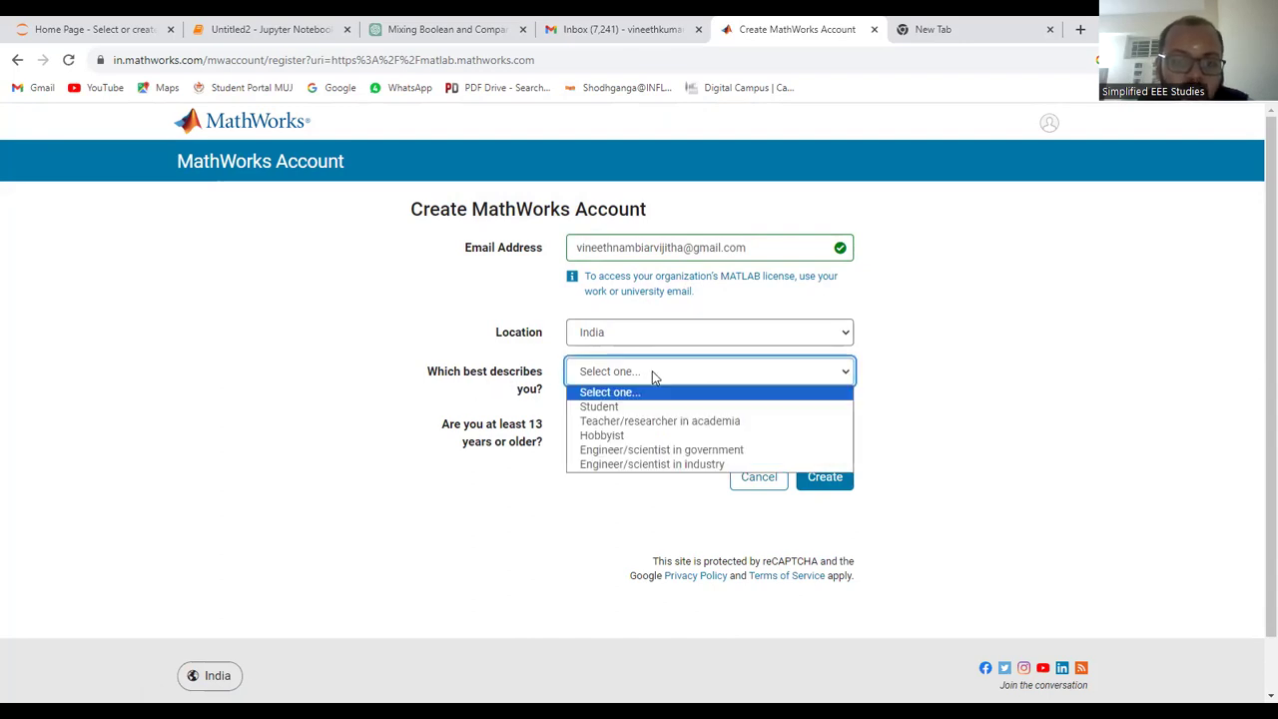
click(632, 422)
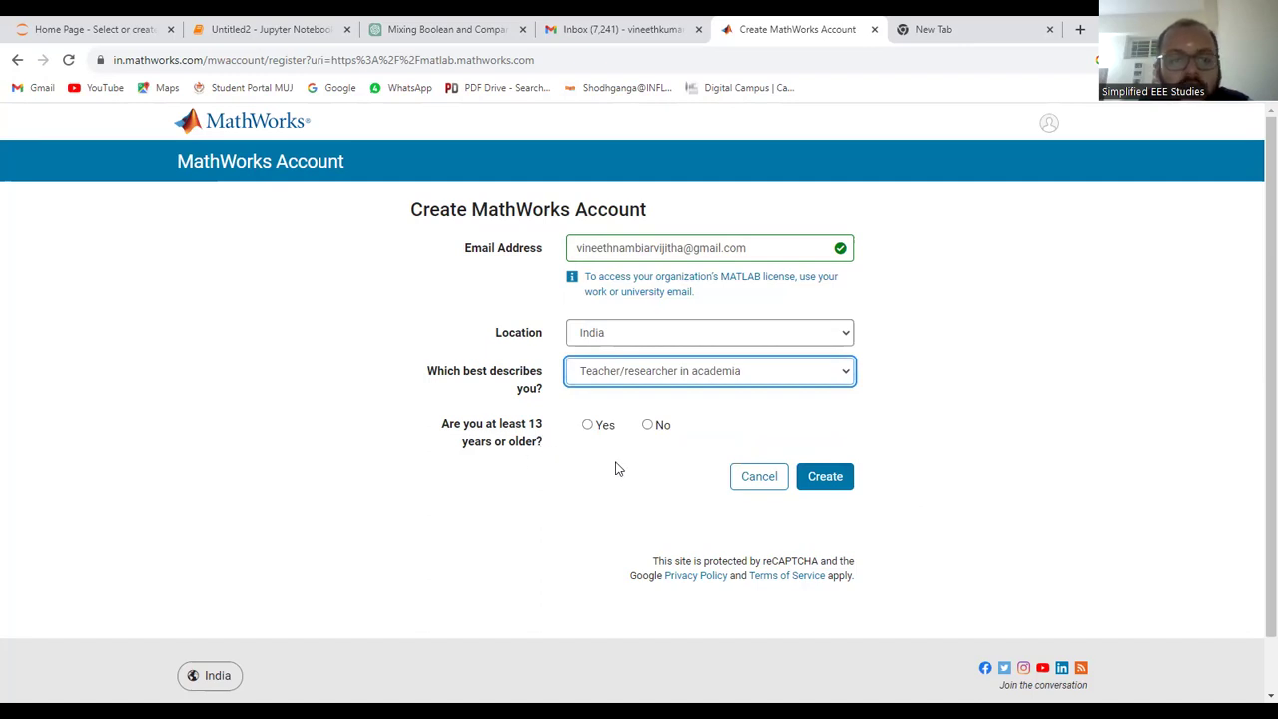
click(591, 429)
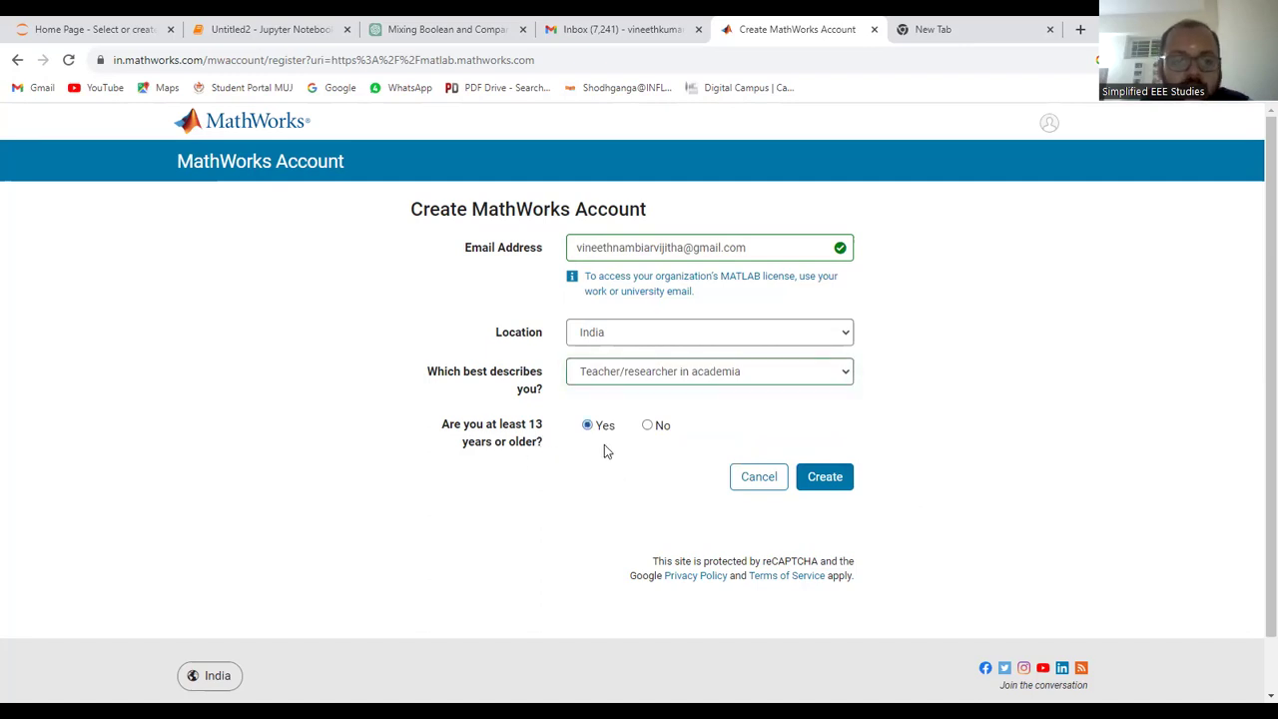
click(827, 479)
click(815, 482)
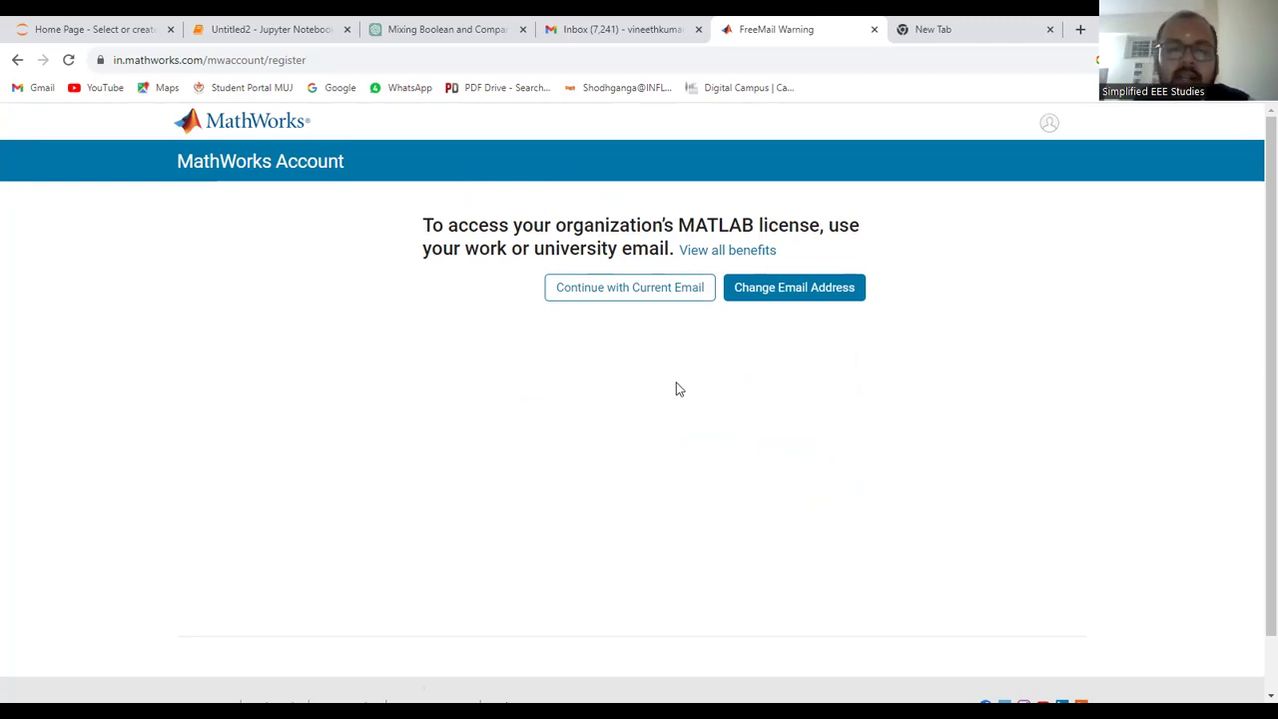
- Continue with the current personal email address for the new account
click(642, 291)
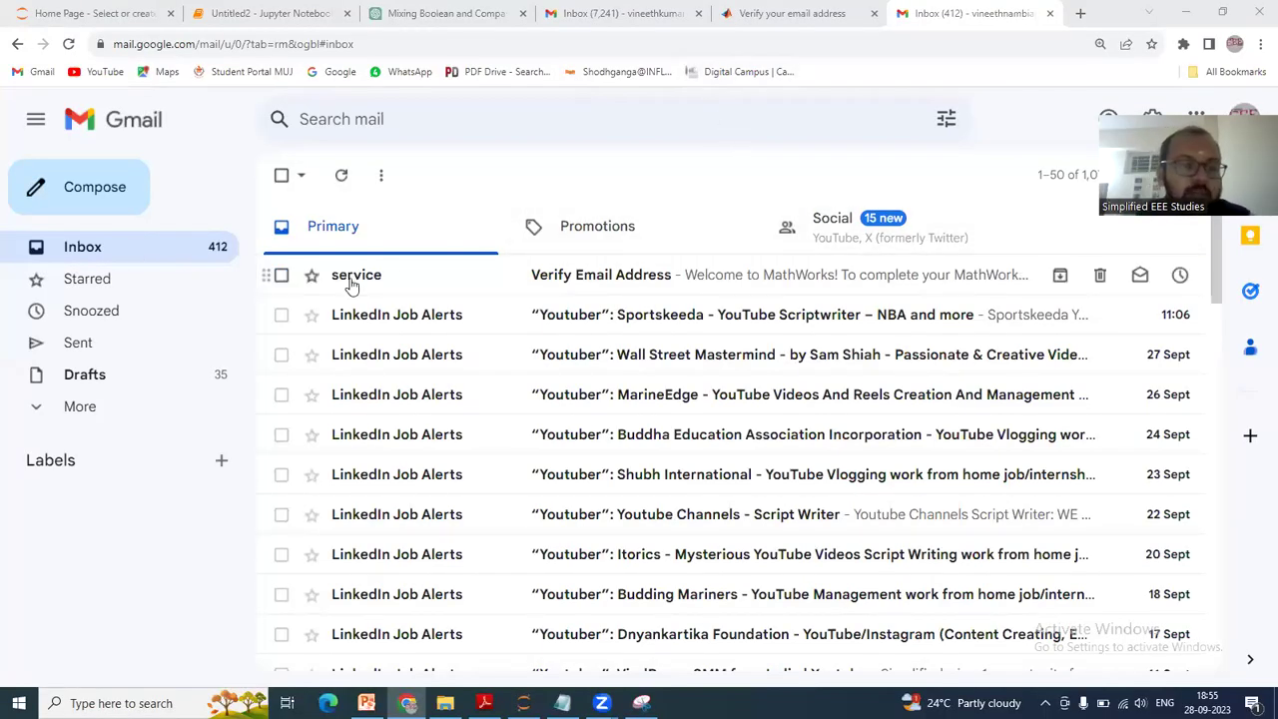
mouse_move(714, 275)
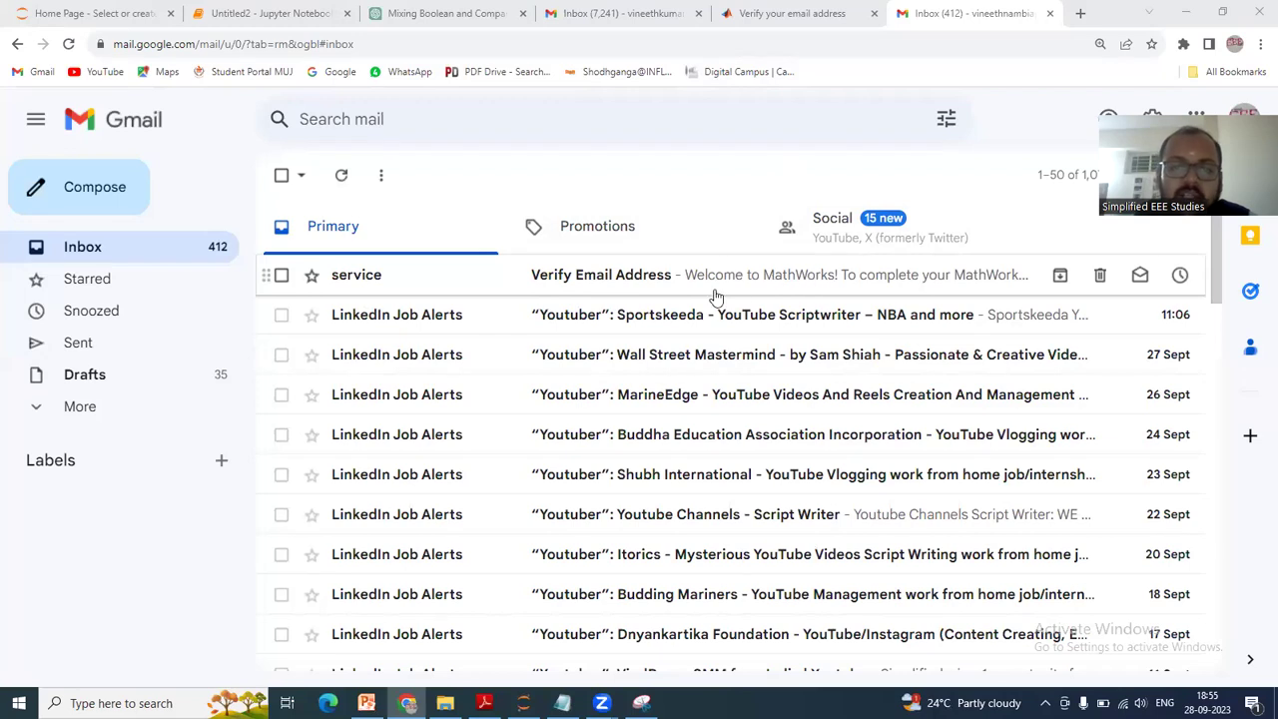
- Open MathWorks' Verify Email Address message in Gmail and follow its verification link
click(828, 280)
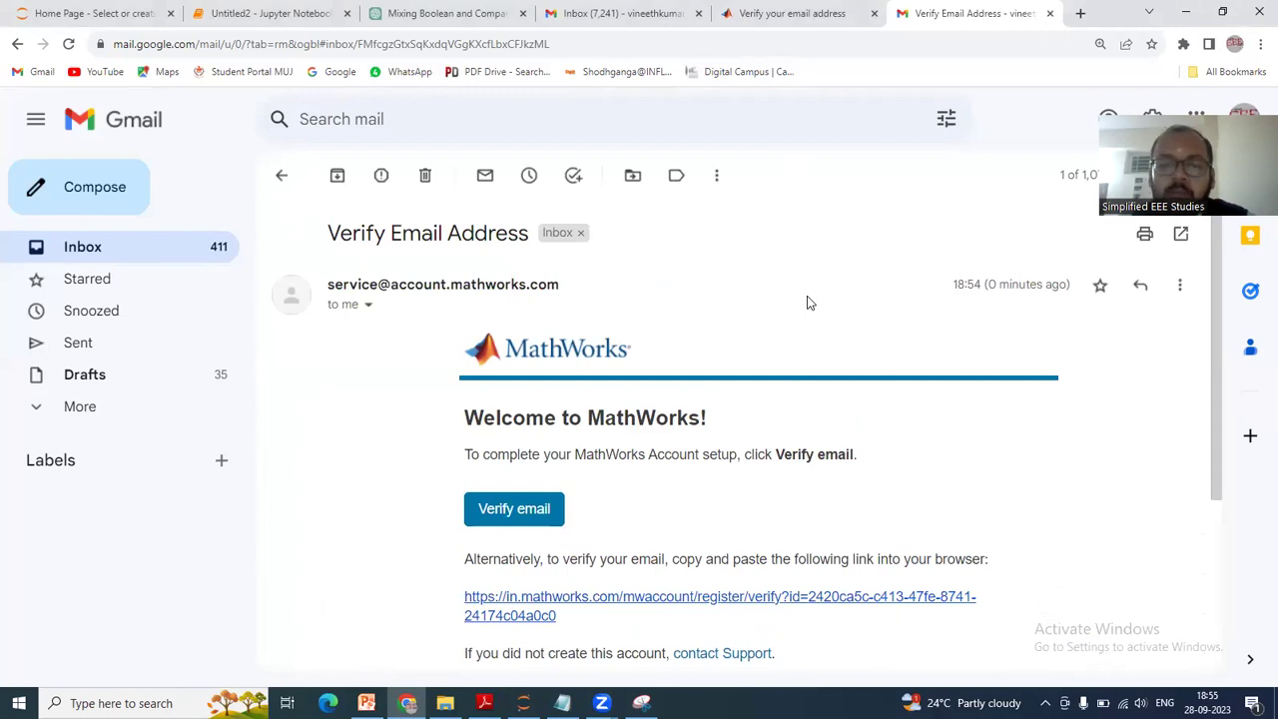
scroll(807, 299, down, 1)
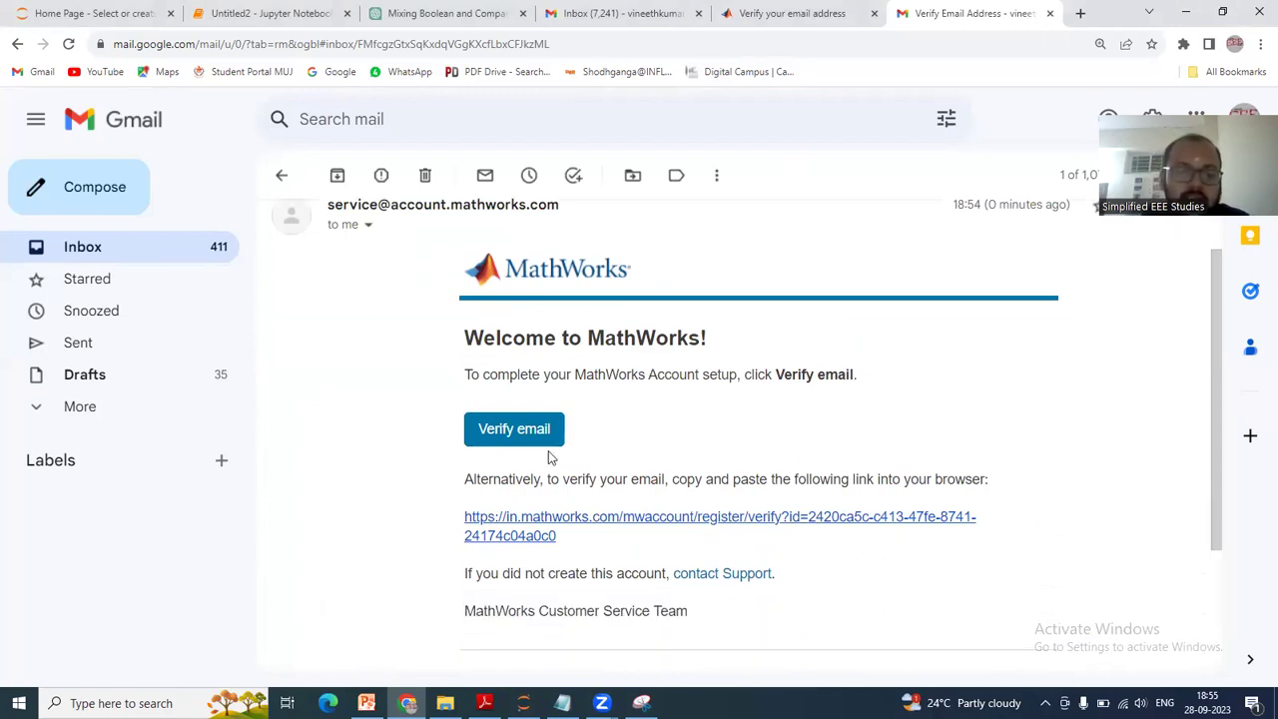
scroll(671, 416, down, 2)
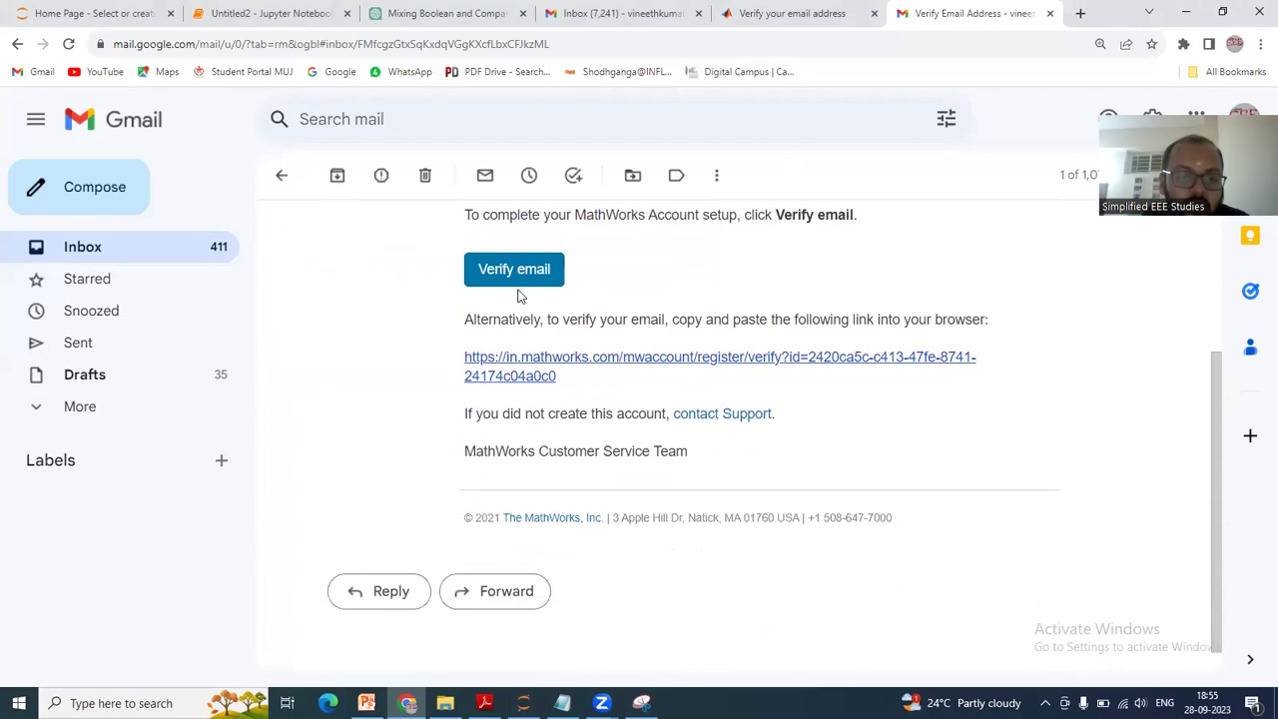
click(509, 279)
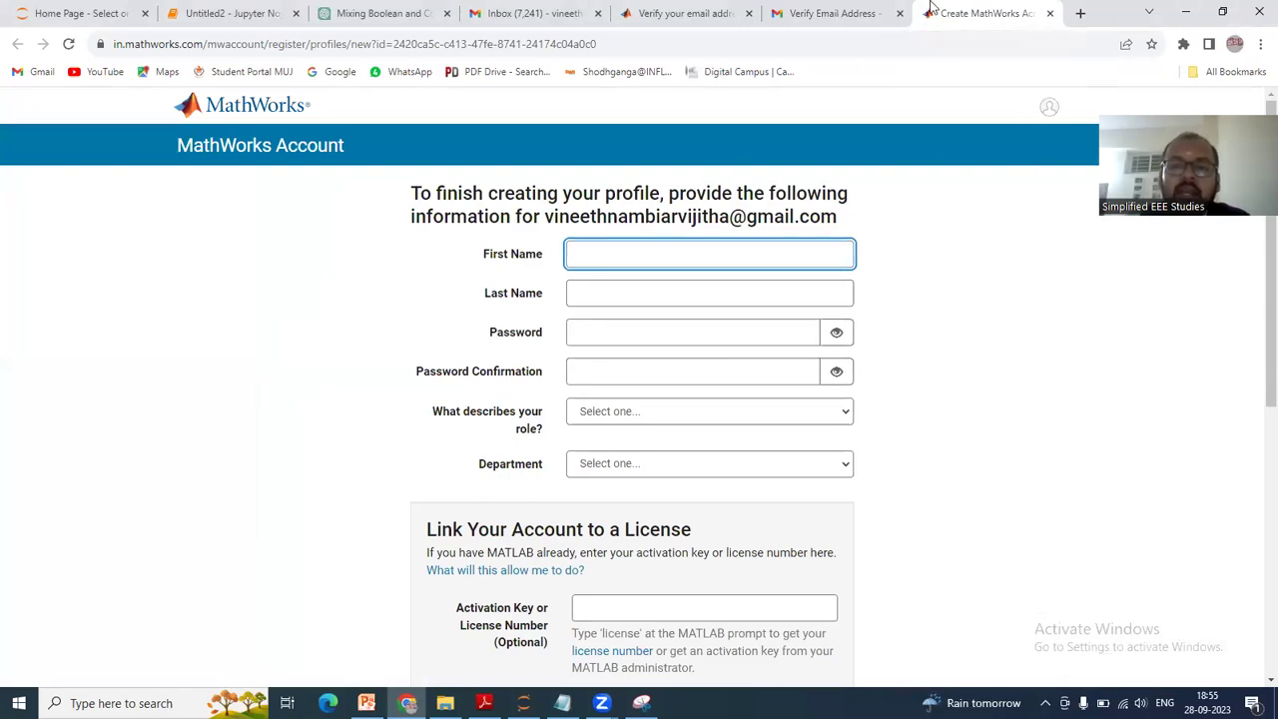
- Enter the first name and the last name 'nambiar' in the profile form
click(650, 253)
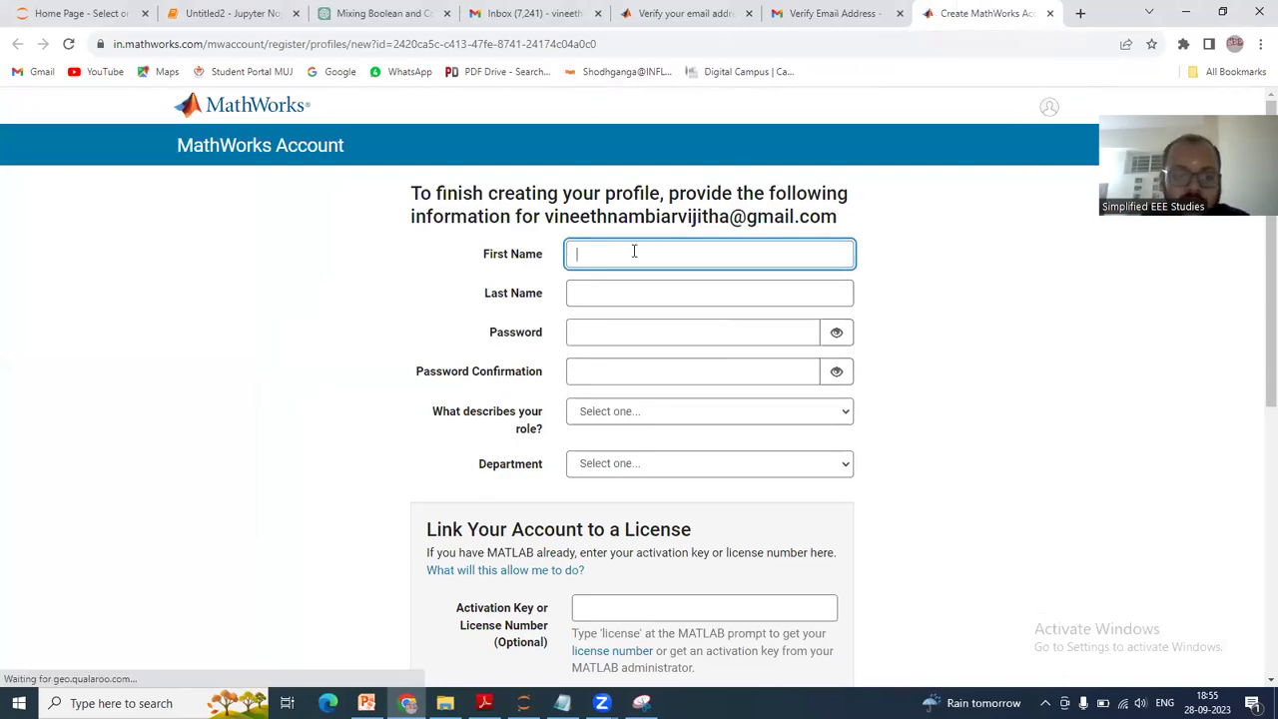
click(631, 141)
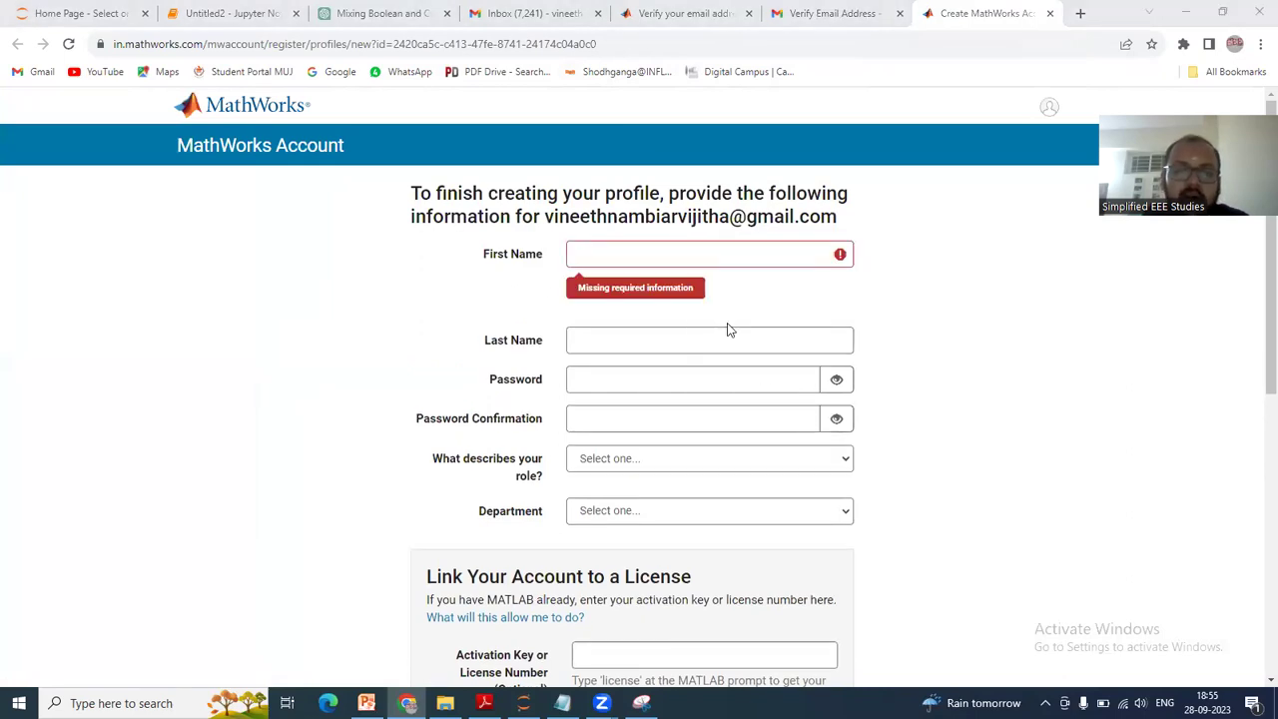
click(692, 250)
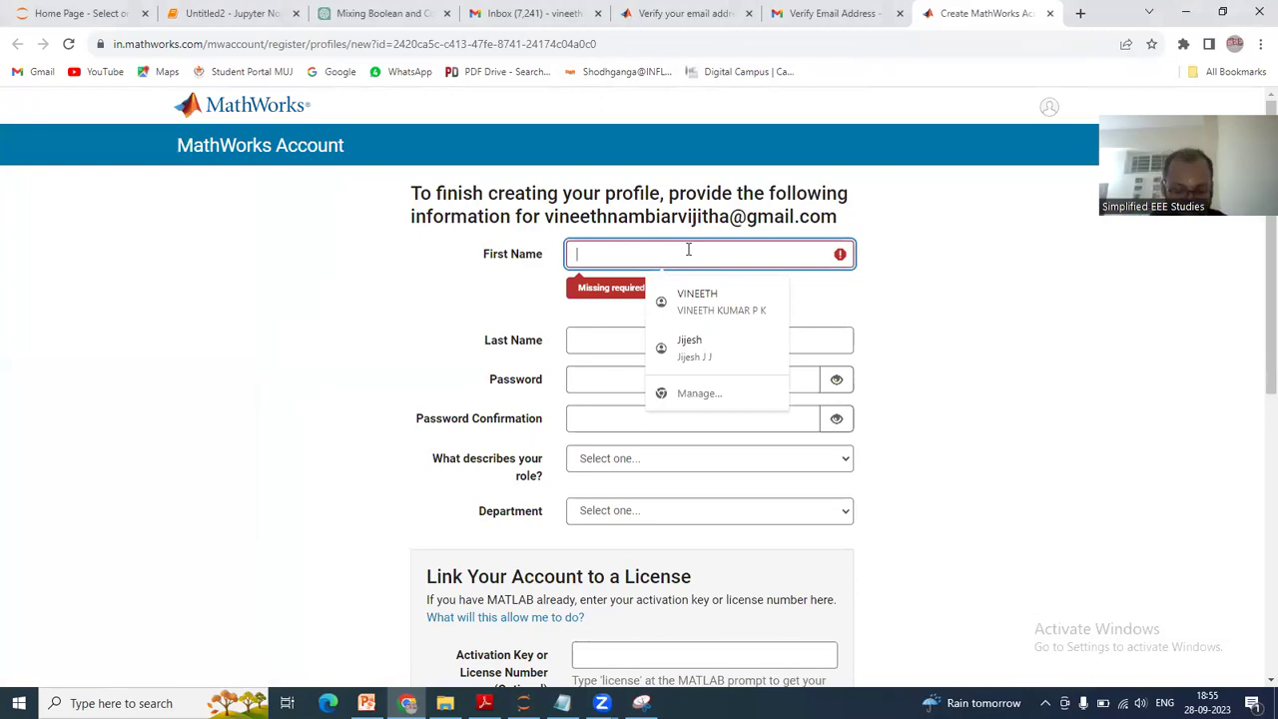
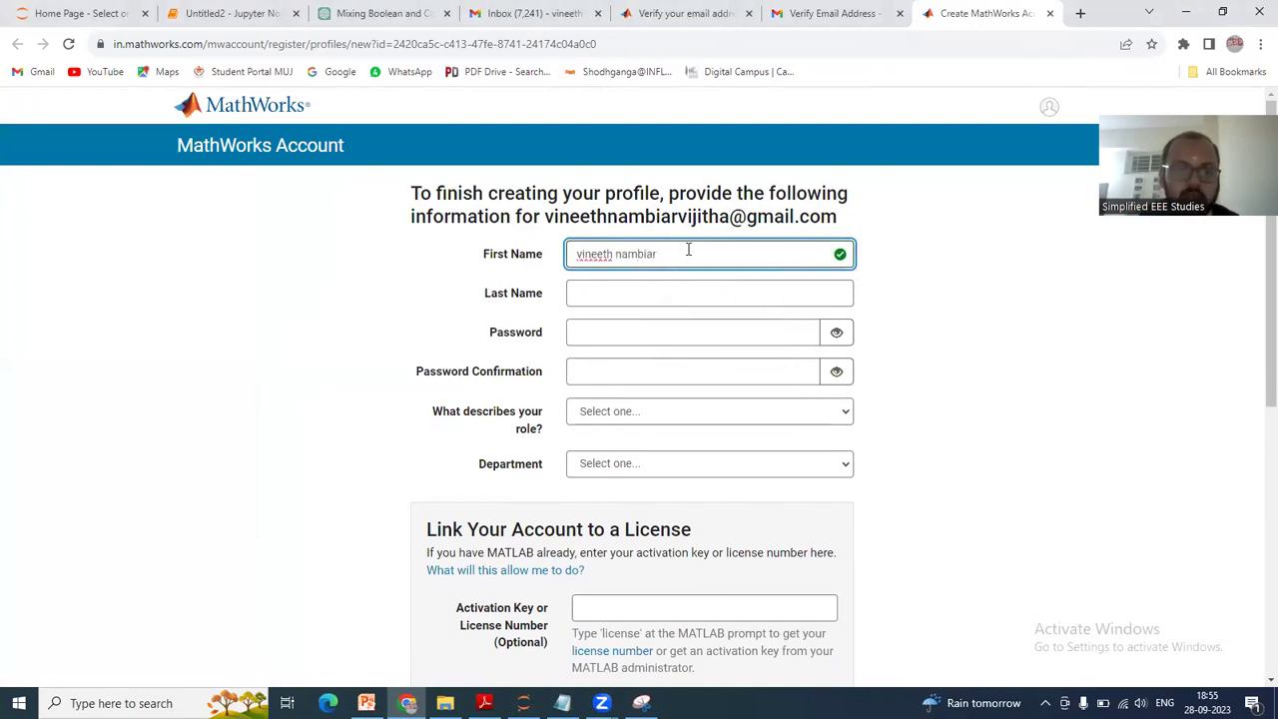
drag(668, 254, 615, 253)
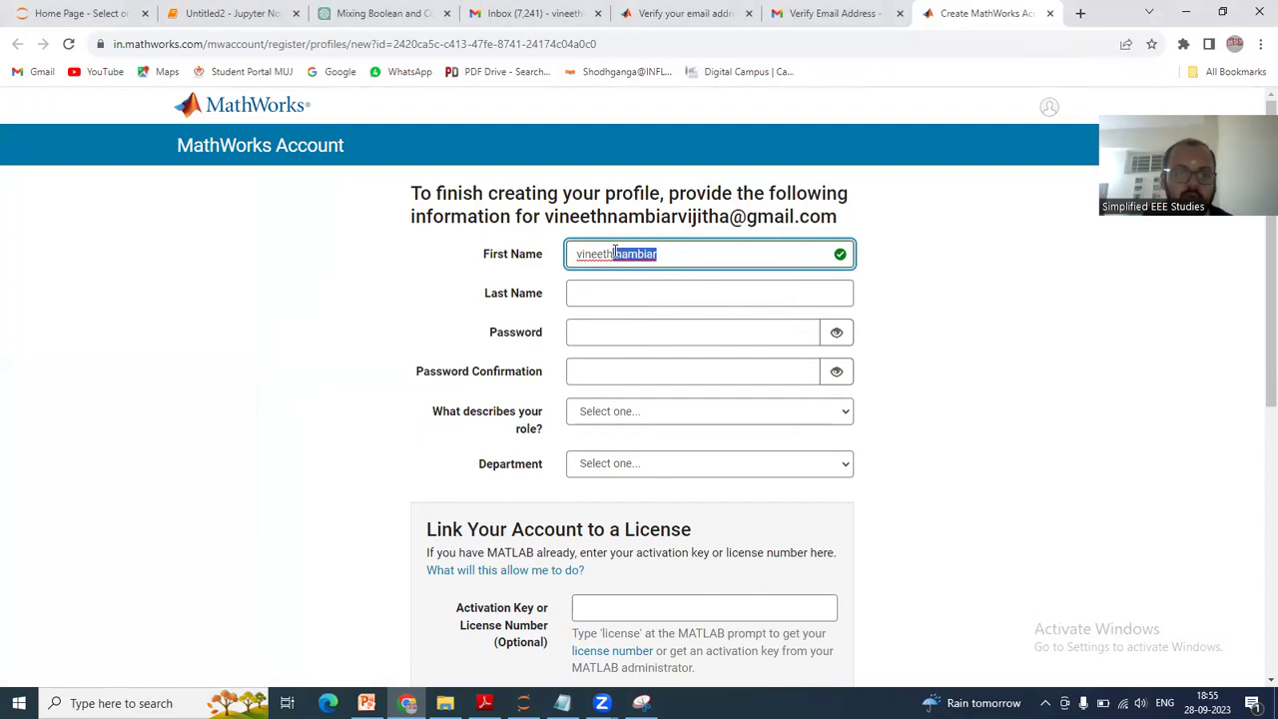
key(BackSpace)
click(608, 284)
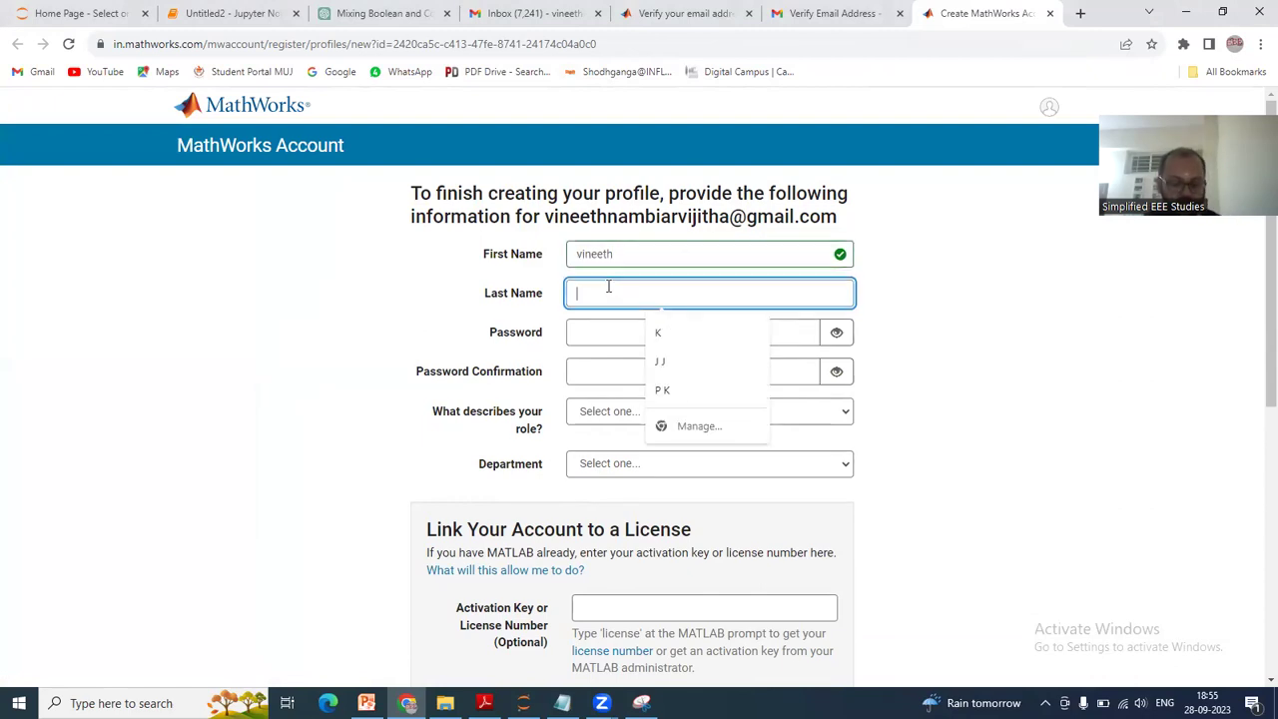
text(nambiar)
- Enter the account password and confirm it
click(605, 336)
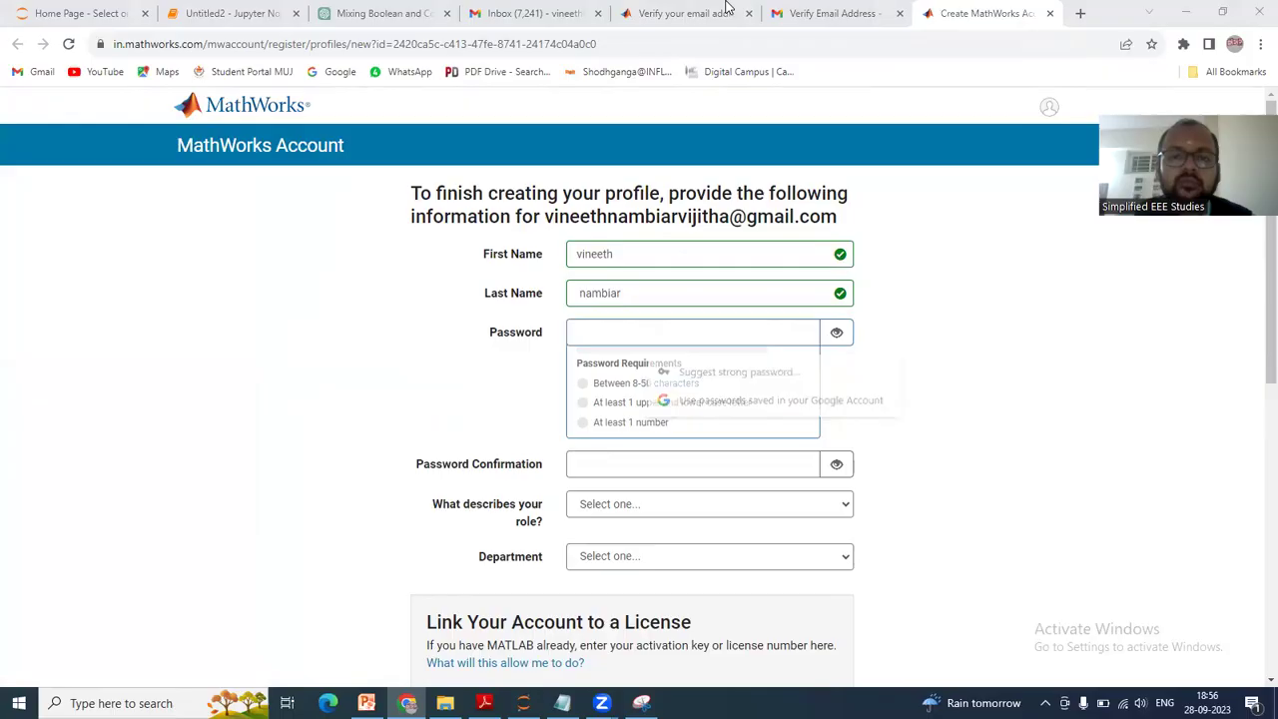
key(ctrl+v)
click(687, 373)
click(687, 371)
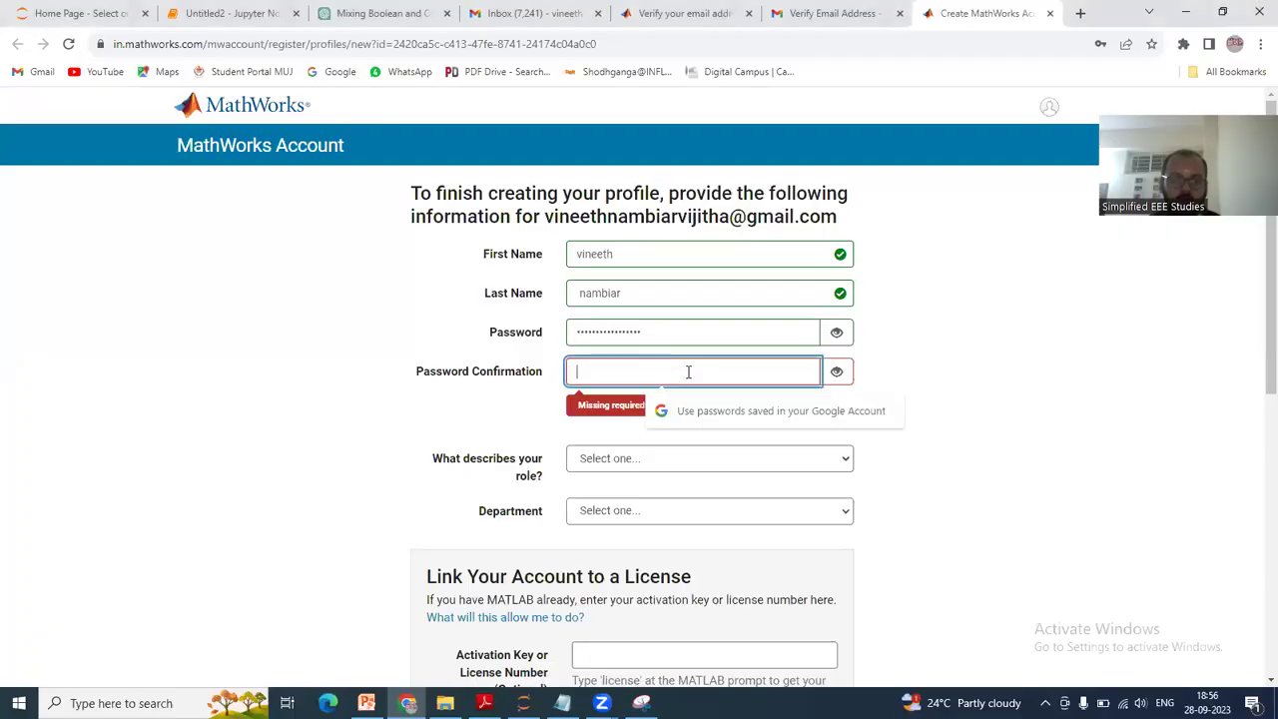
text(••)
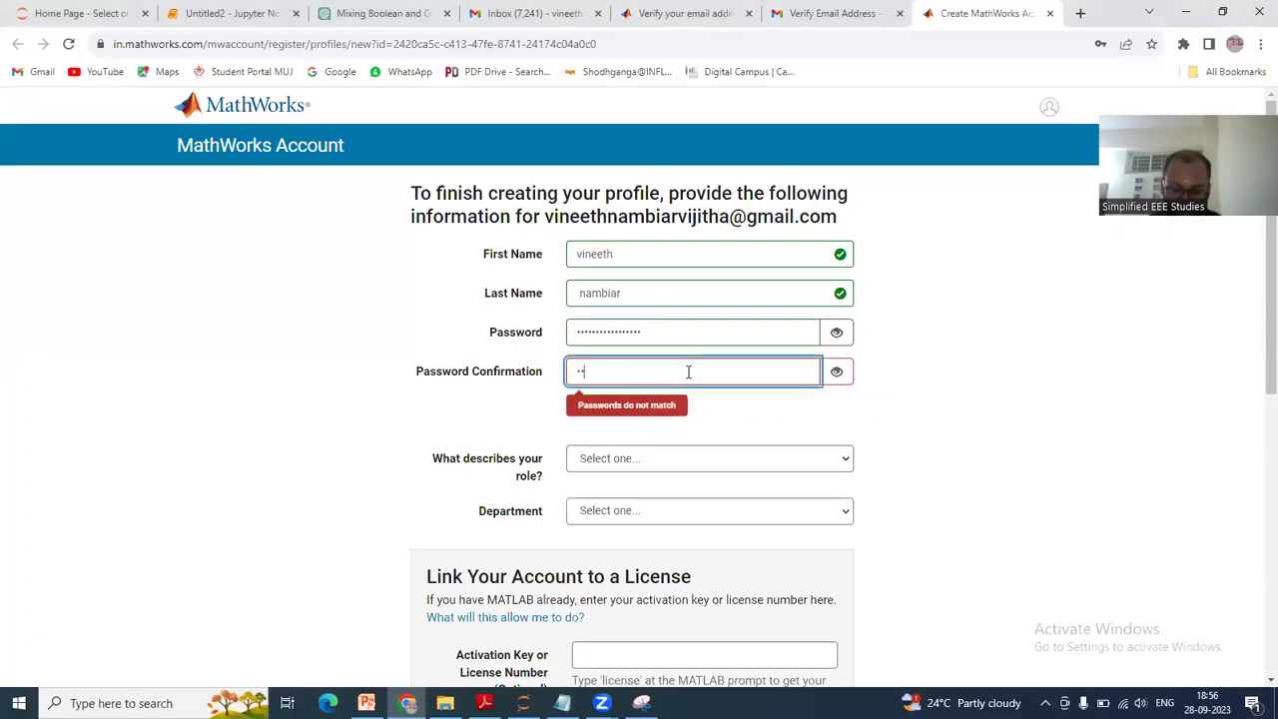
text(••)
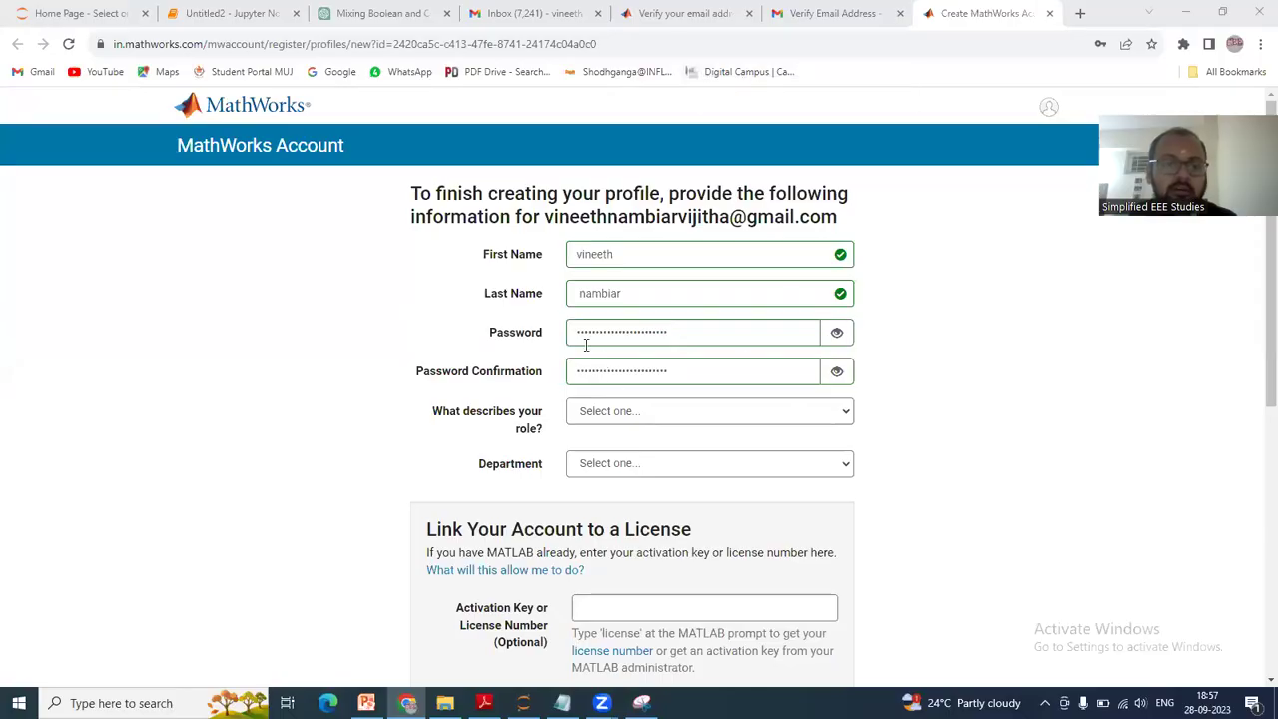
- Set the role to college educator/researcher and department to Electrical and Computer Engineering
click(679, 419)
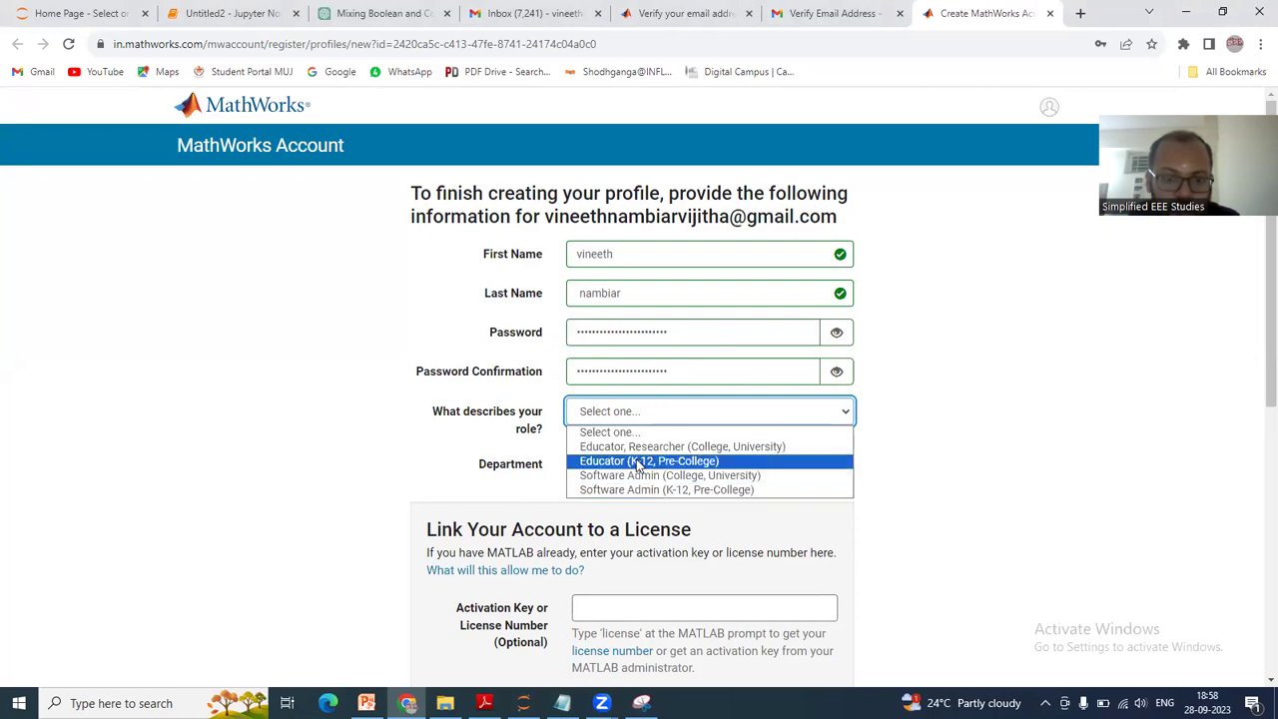
click(633, 452)
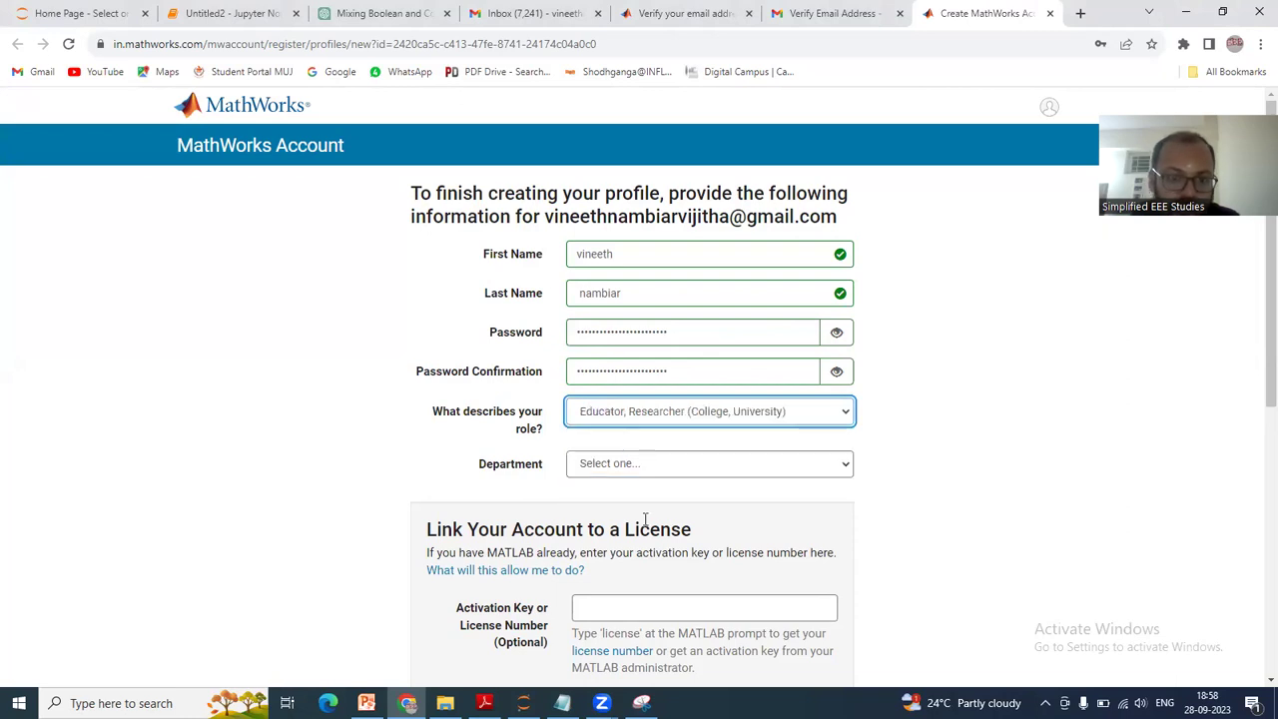
click(677, 465)
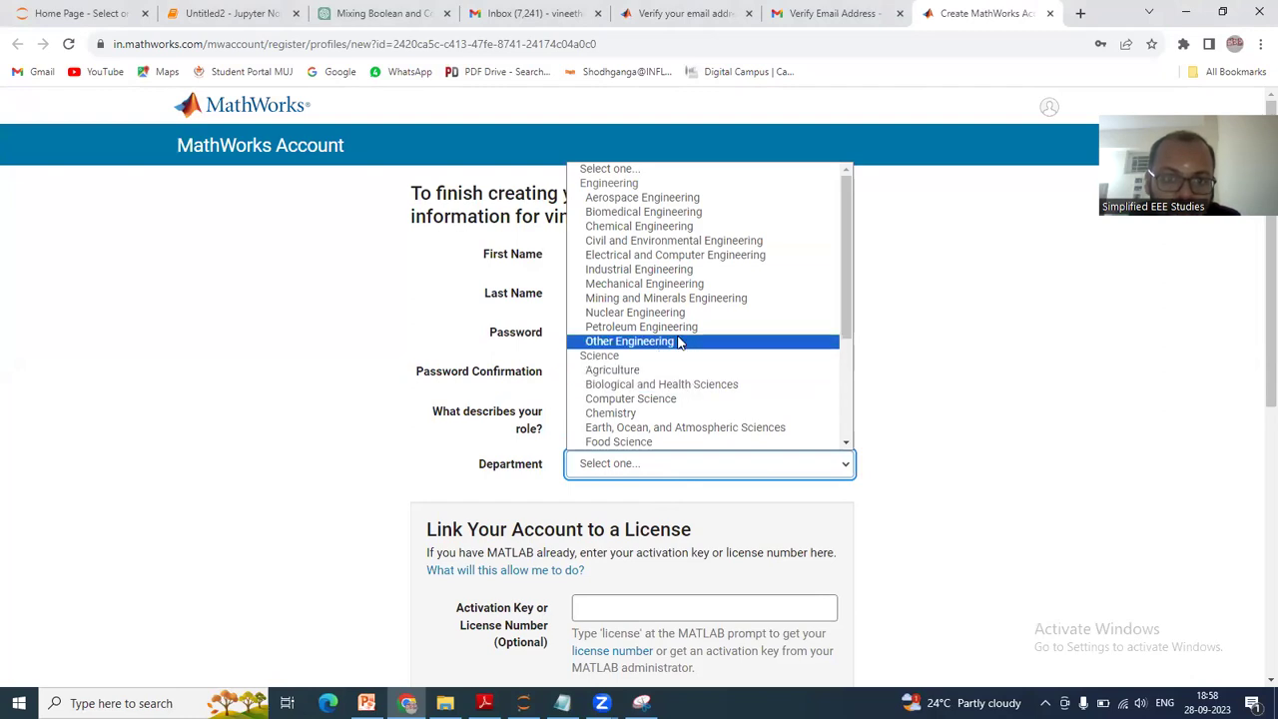
click(635, 257)
- Accept the Online Services Agreement, leaving sales contact unchecked, and create the account
scroll(933, 419, down, 1)
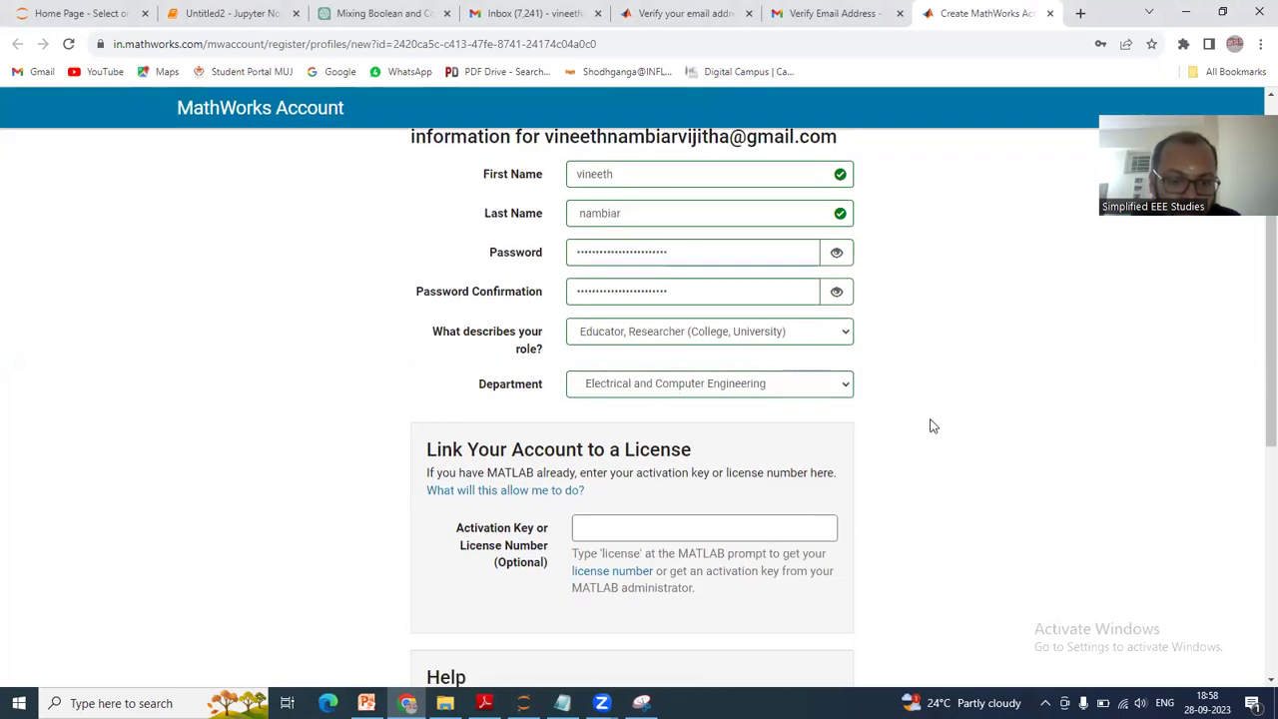
scroll(933, 426, down, 1)
scroll(928, 422, down, 1)
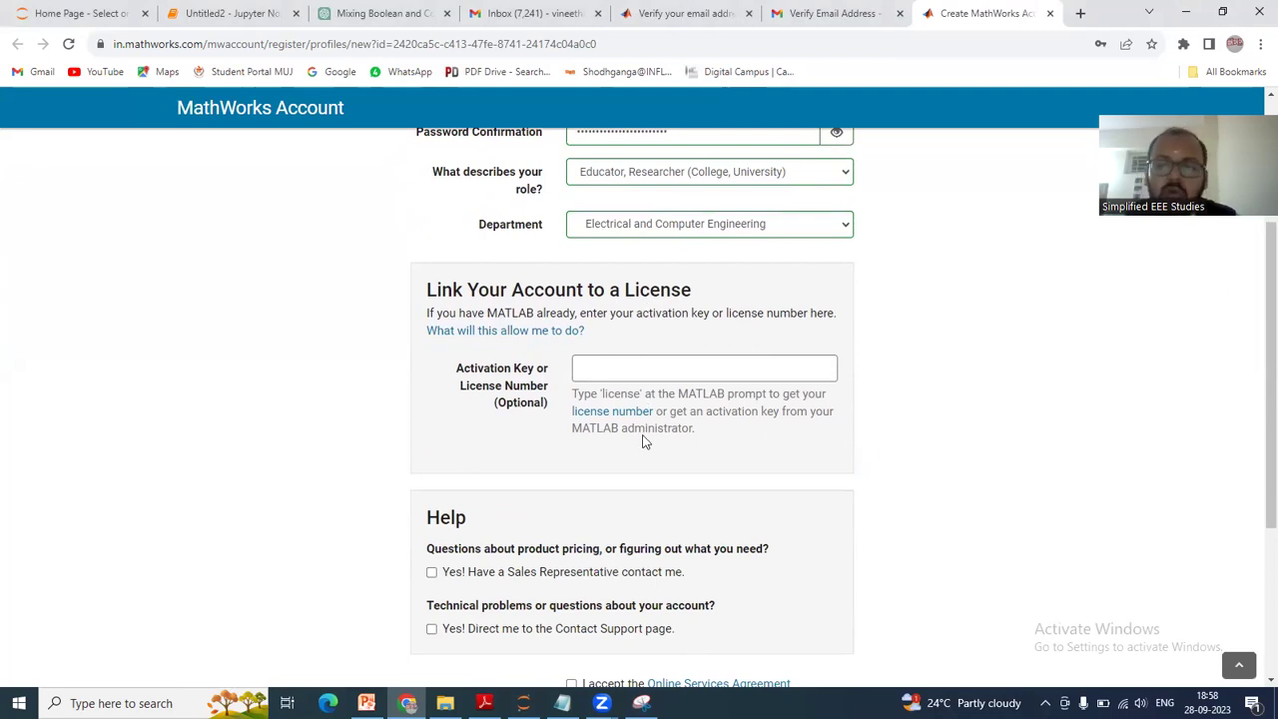
scroll(644, 443, down, 3)
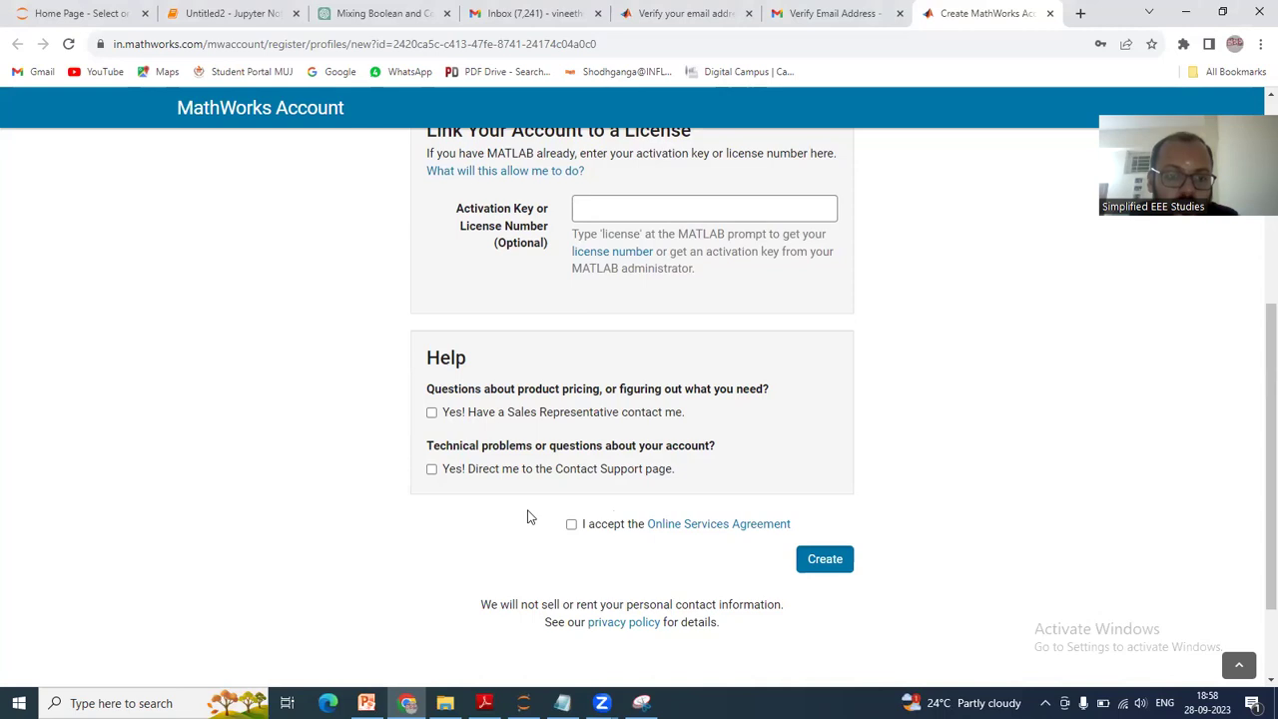
click(445, 444)
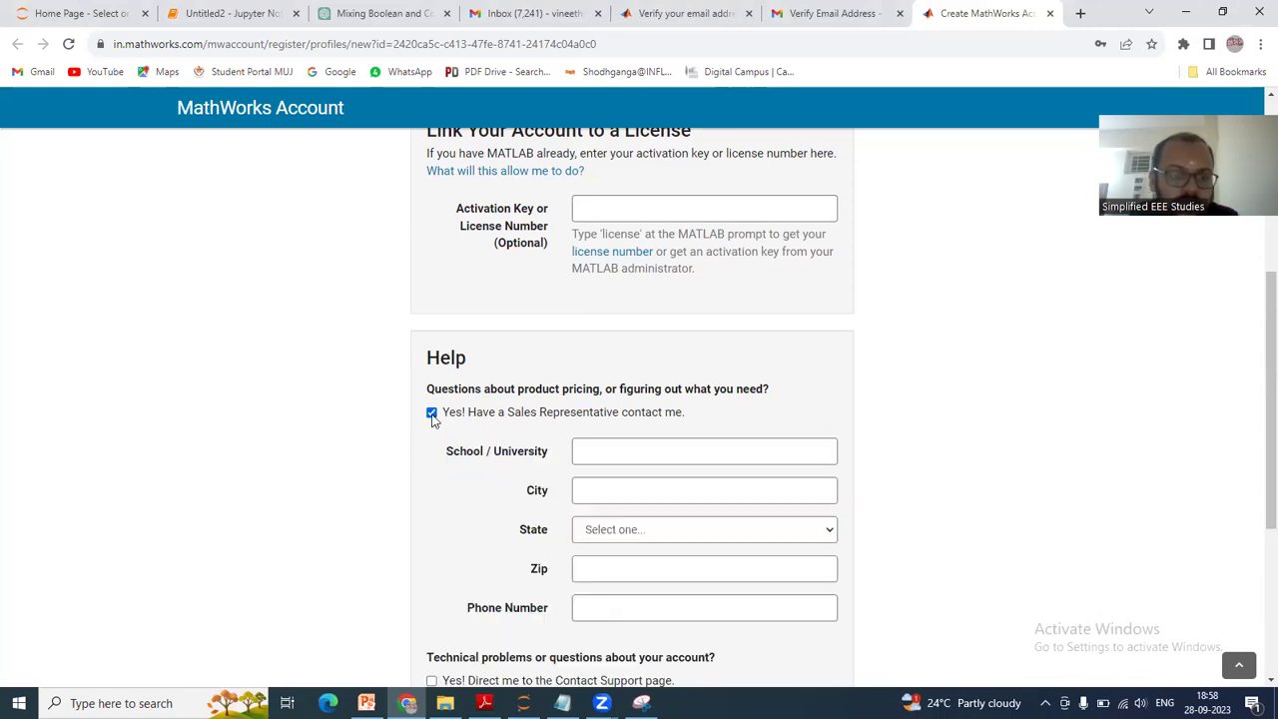
click(431, 413)
scroll(790, 460, down, 2)
click(571, 399)
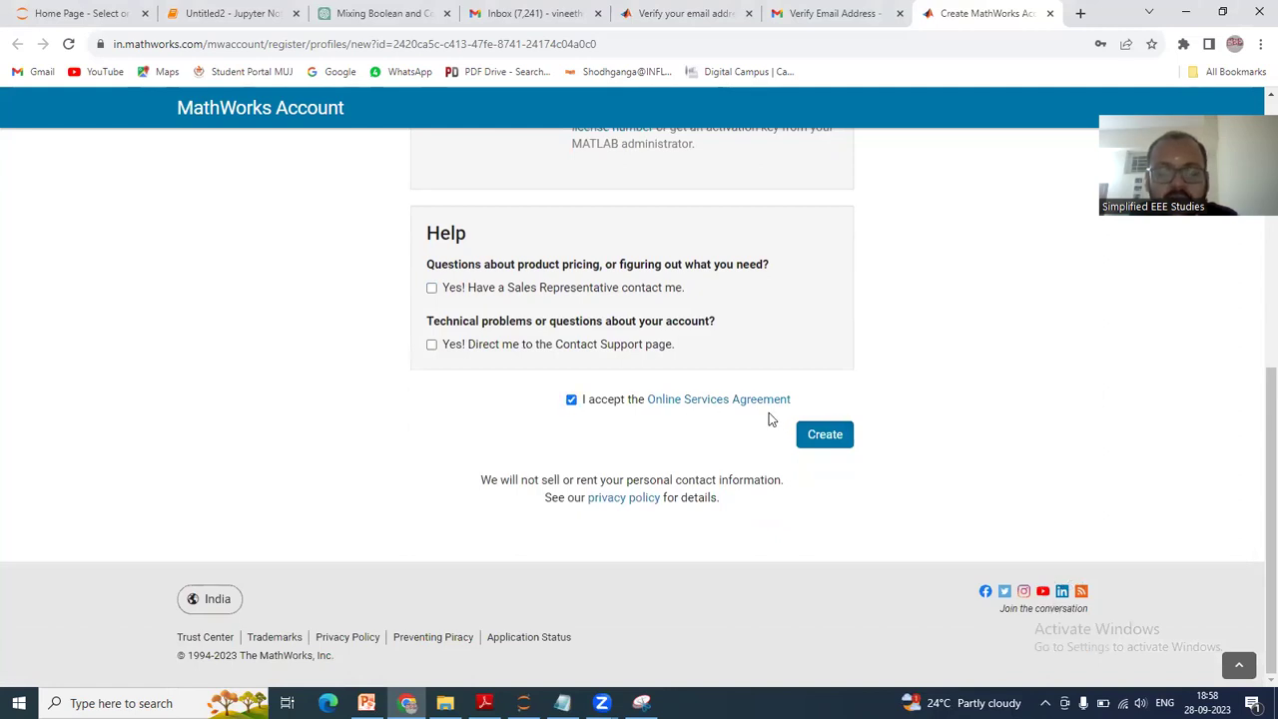
click(810, 439)
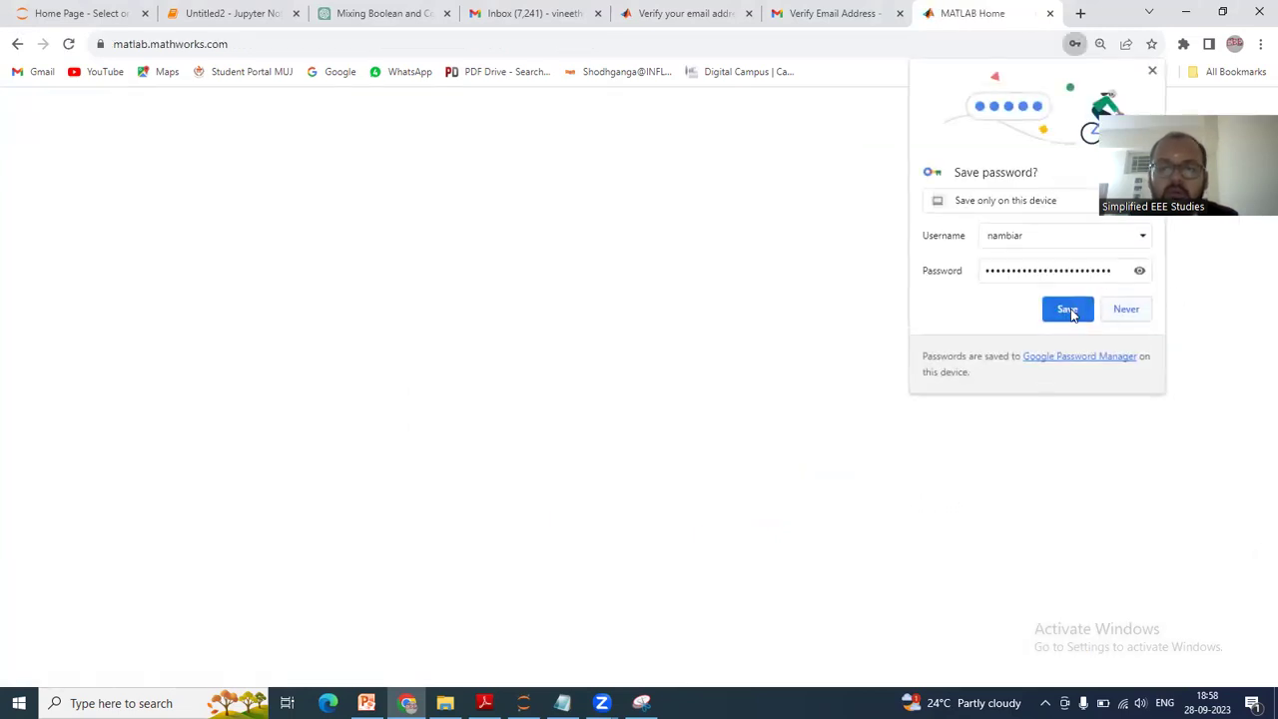
click(1067, 310)
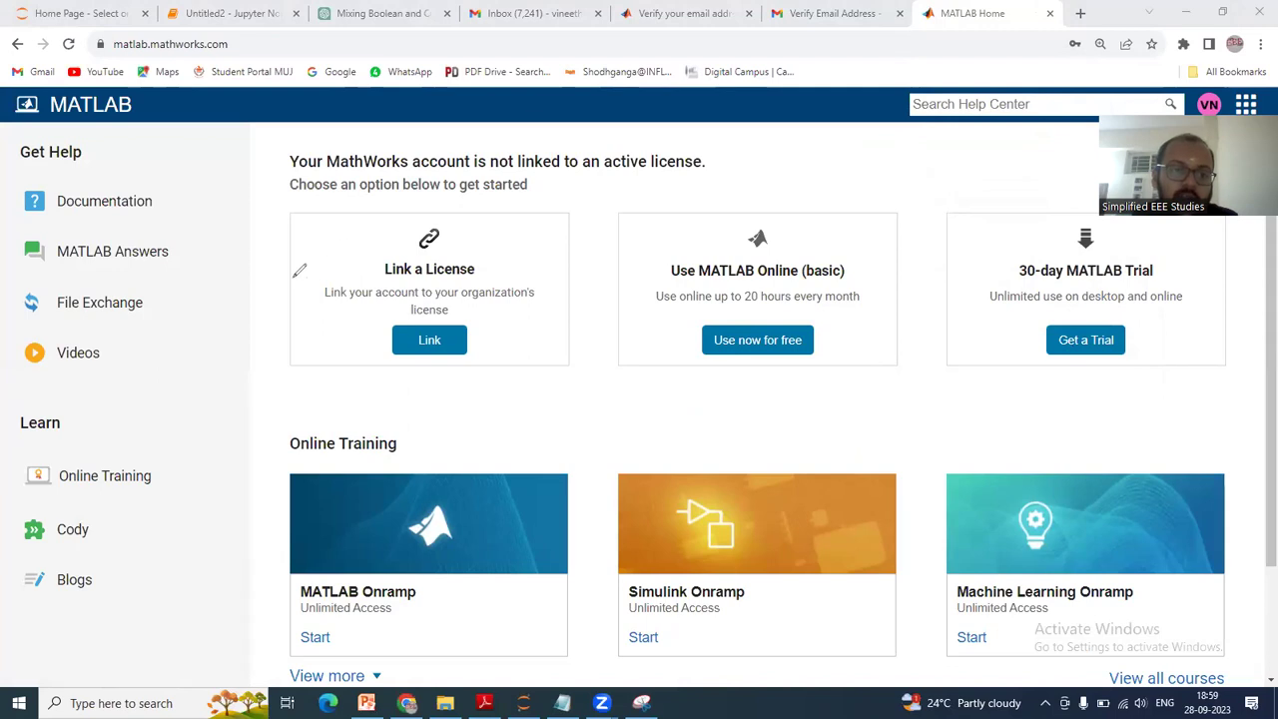
drag(293, 276, 381, 250)
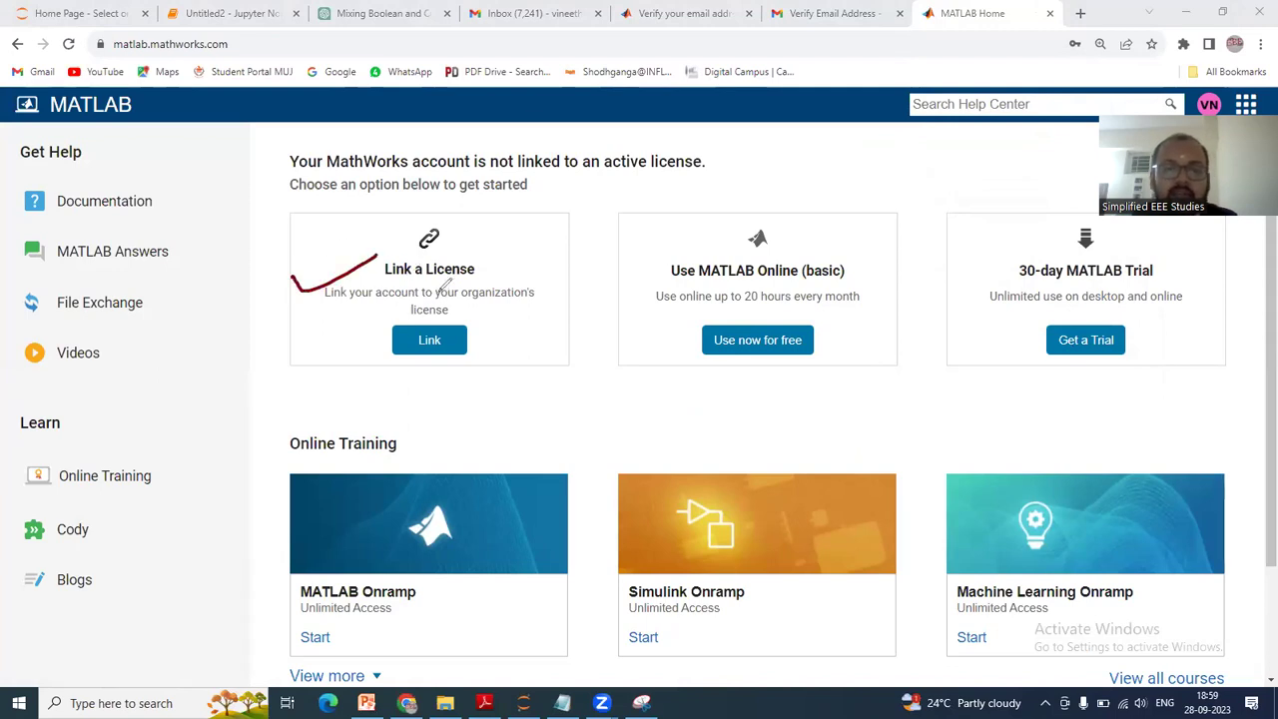
drag(594, 273, 677, 261)
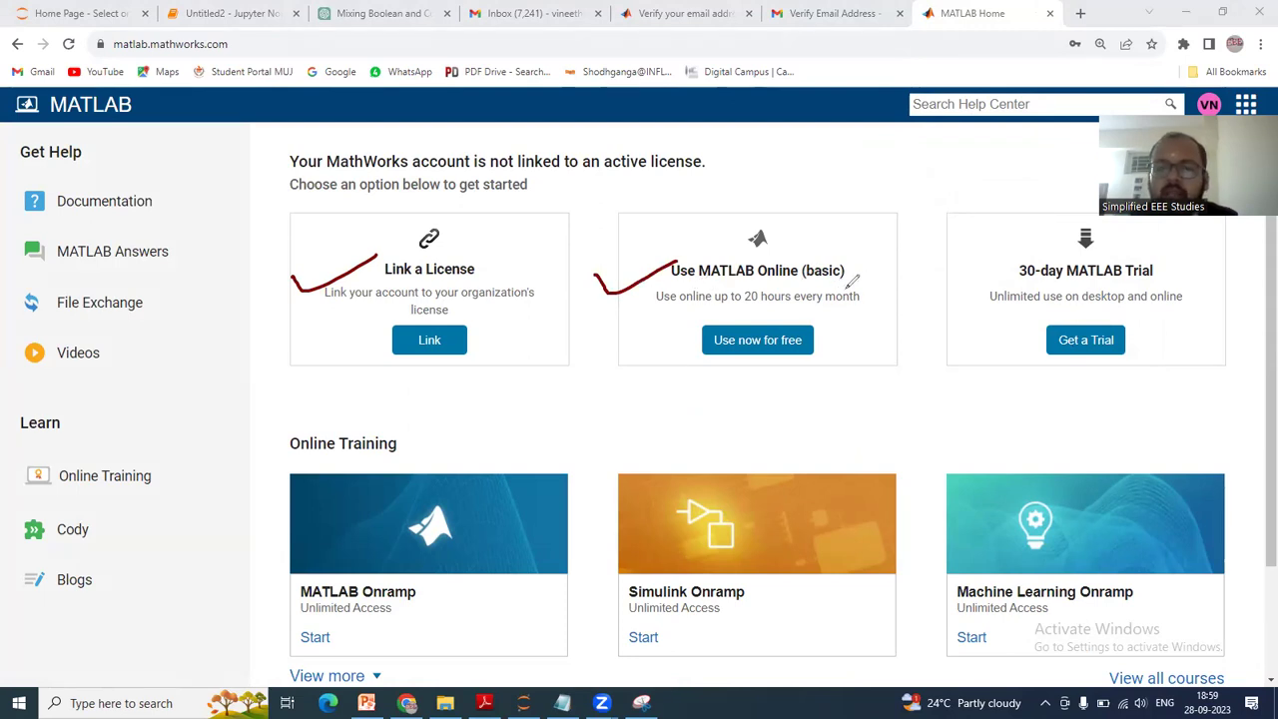
drag(677, 307, 846, 309)
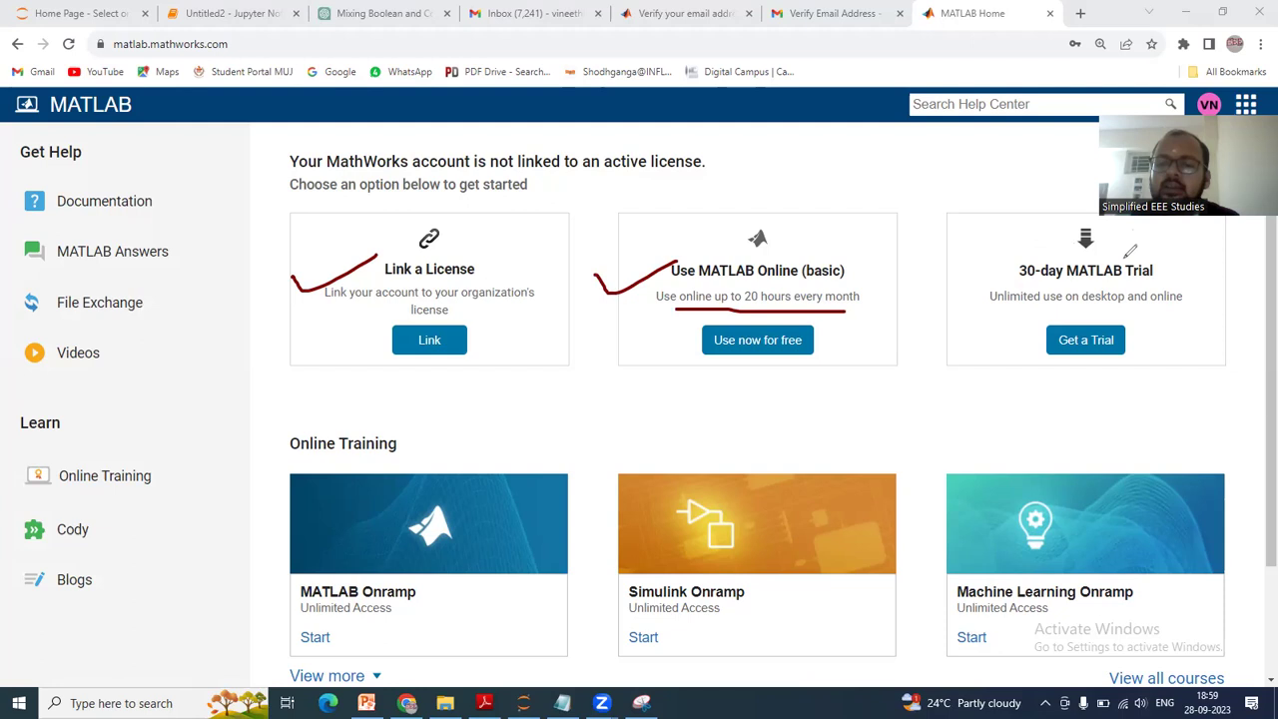
mouse_move(1090, 309)
mouse_down()
mouse_move(1022, 348)
mouse_move(1214, 337)
mouse_move(1092, 302)
mouse_up()
drag(964, 261, 1068, 227)
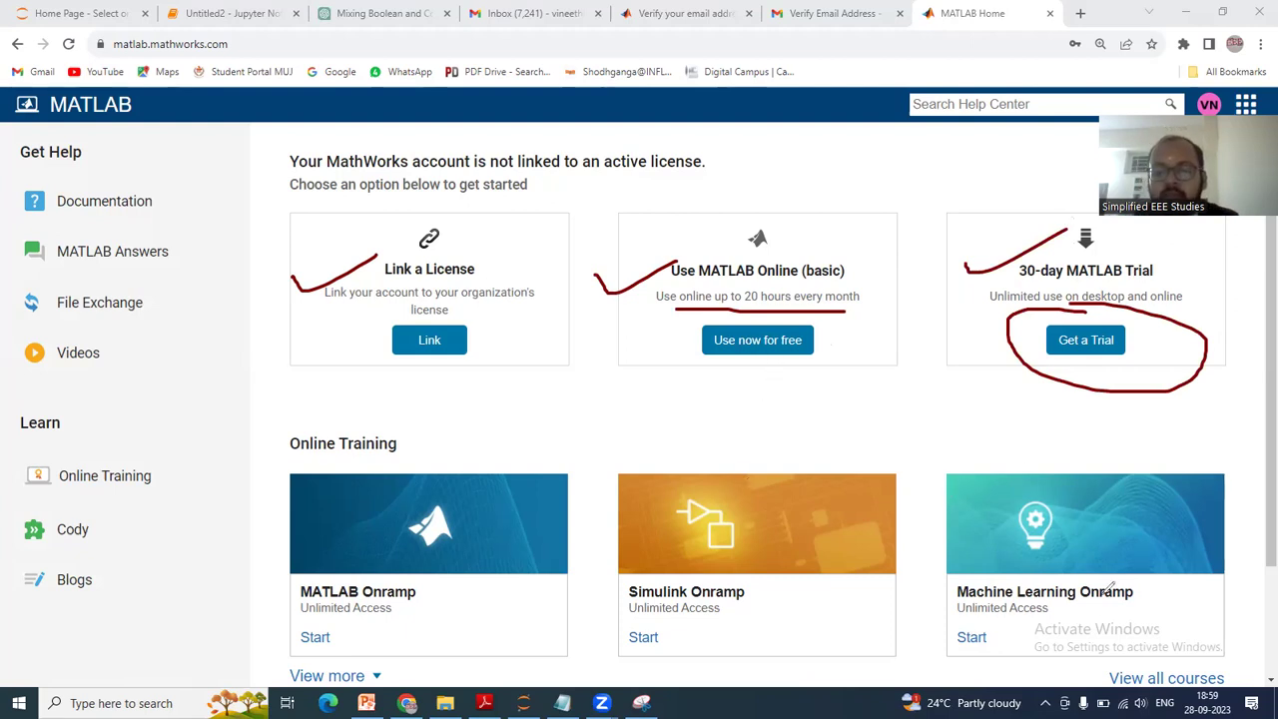
drag(1075, 623, 1215, 581)
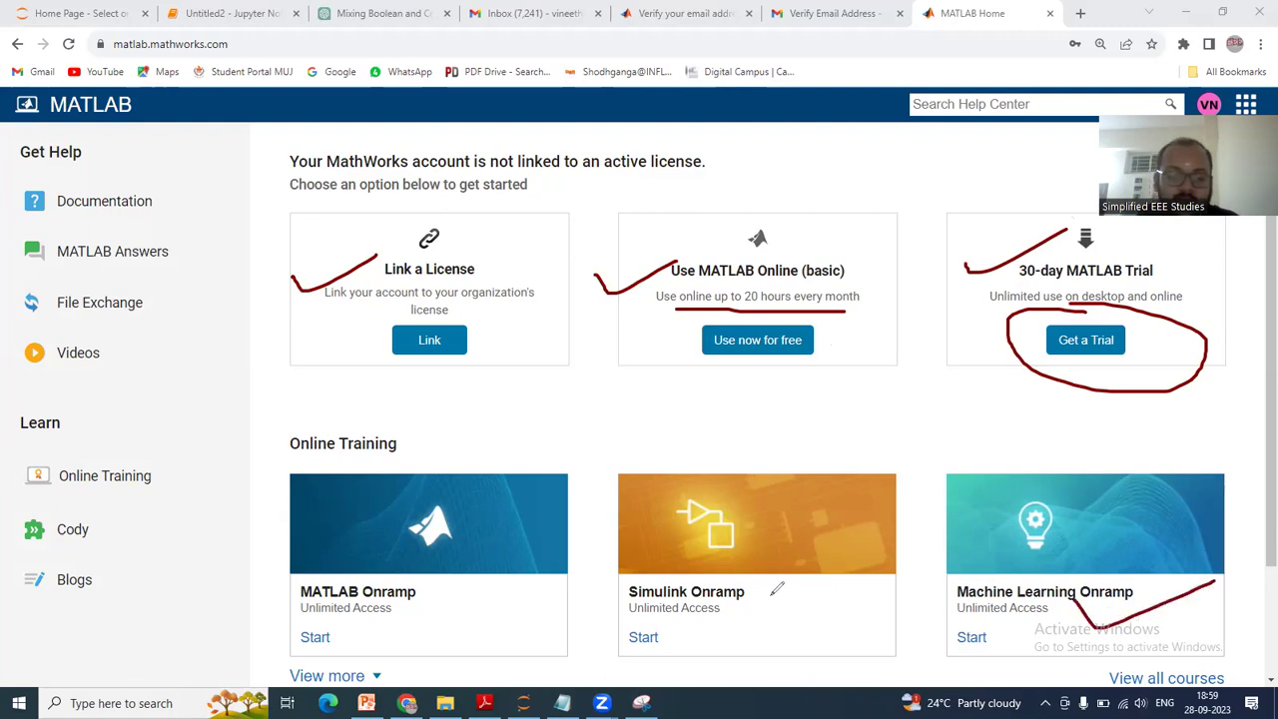
drag(771, 603, 844, 582)
drag(408, 616, 483, 593)
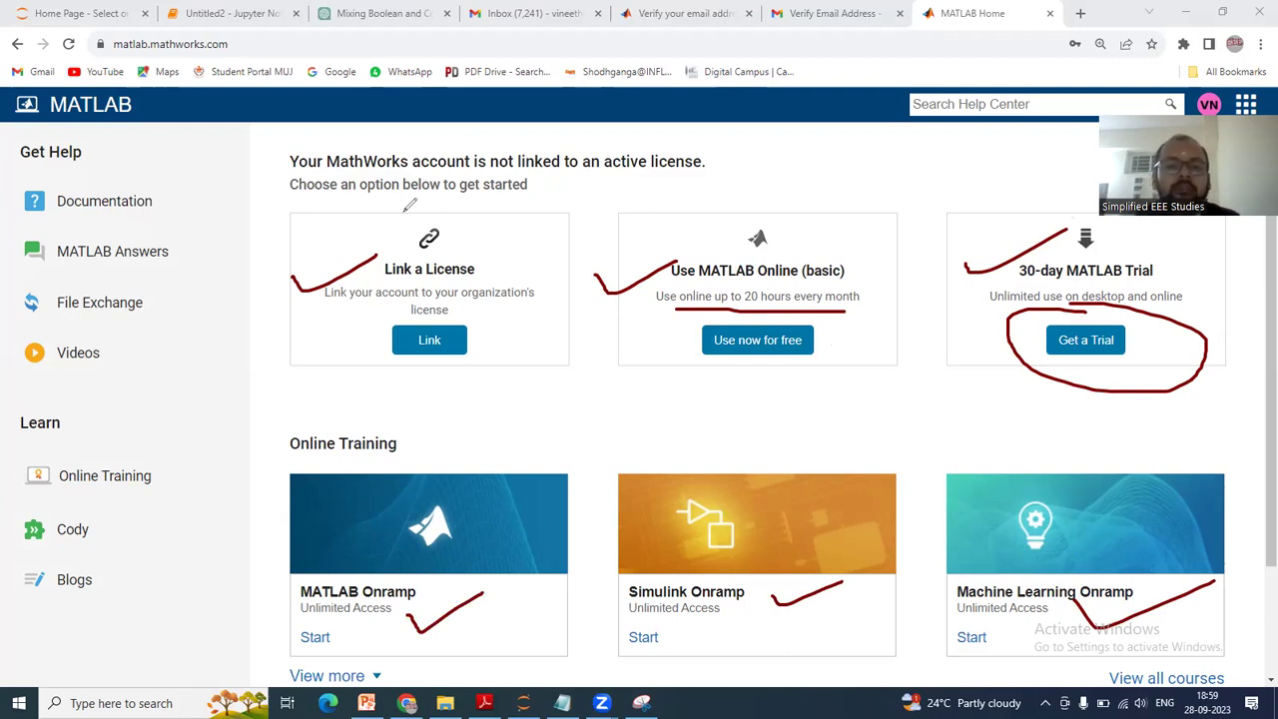
click(335, 272)
click(444, 611)
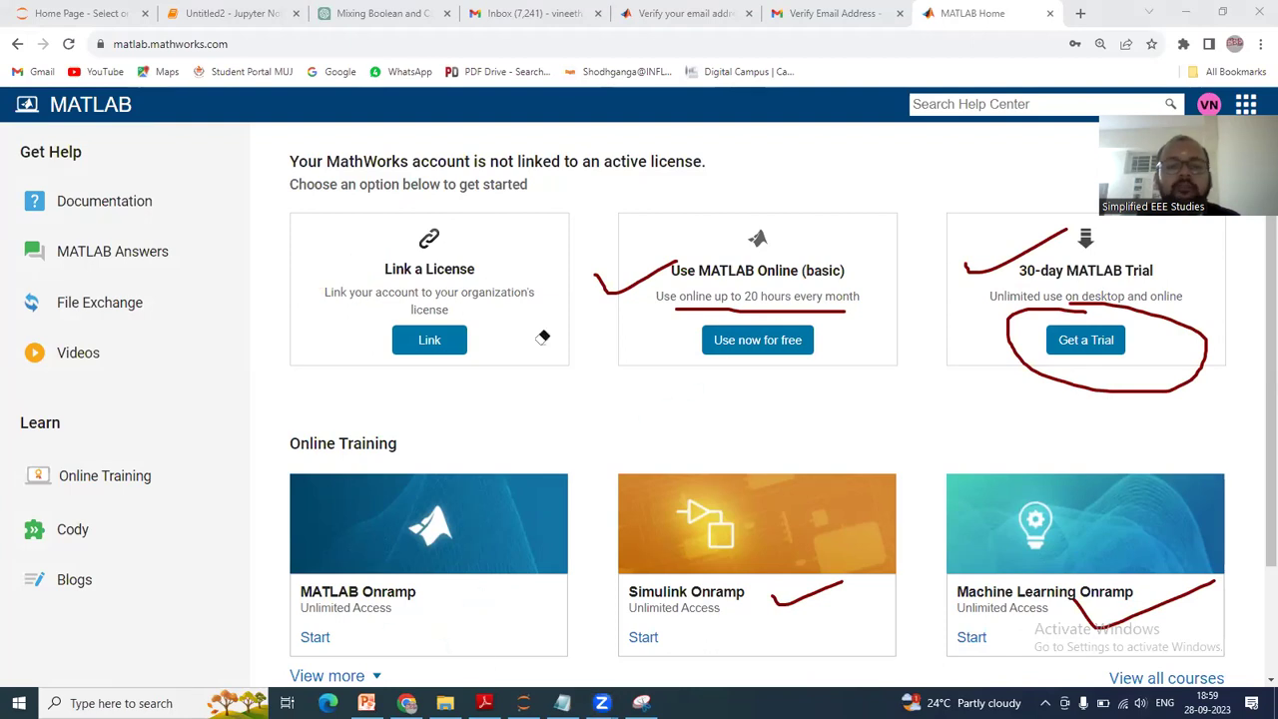
click(623, 289)
click(804, 593)
click(1118, 603)
click(1028, 377)
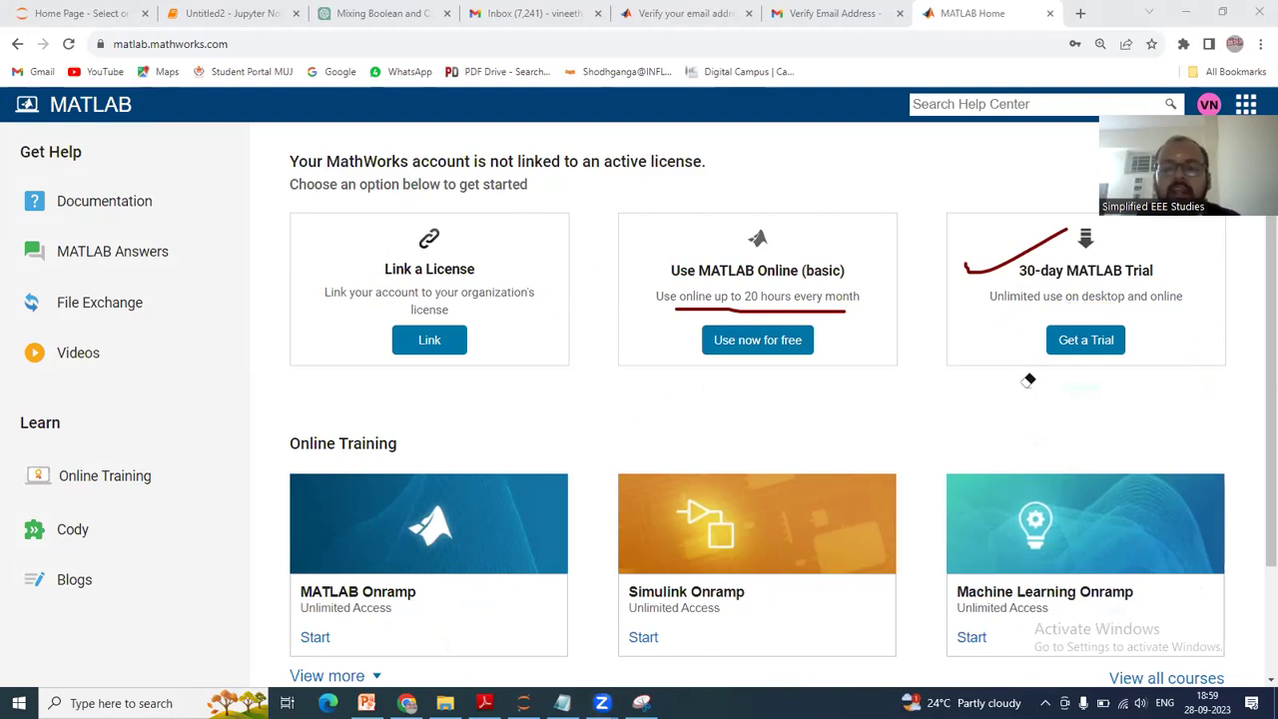
click(992, 252)
click(784, 311)
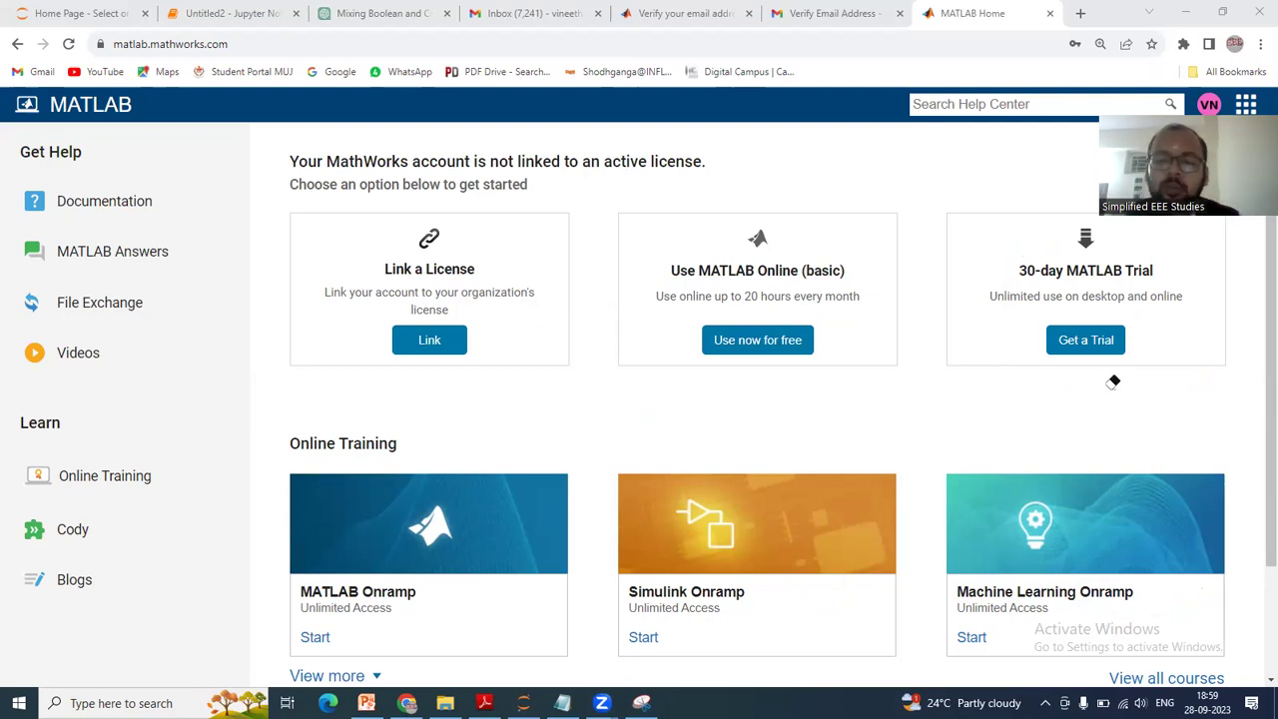
scroll(1114, 426, down, 2)
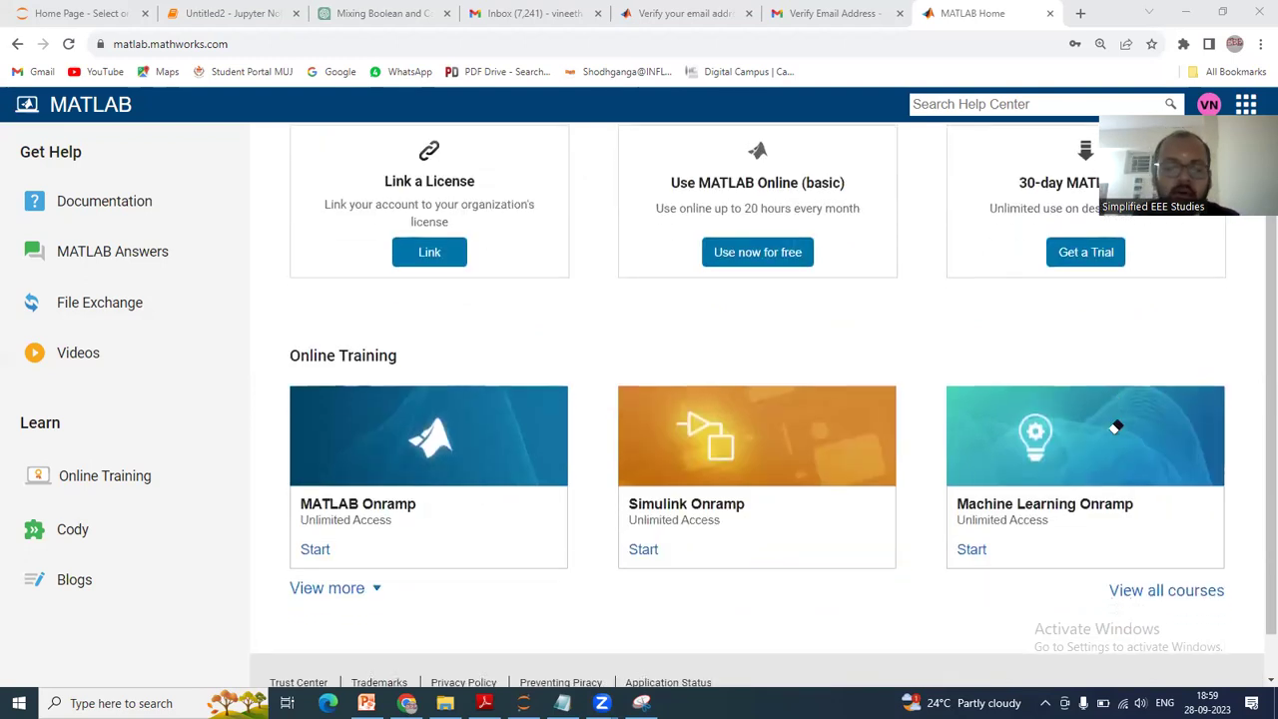
scroll(702, 444, up, 1)
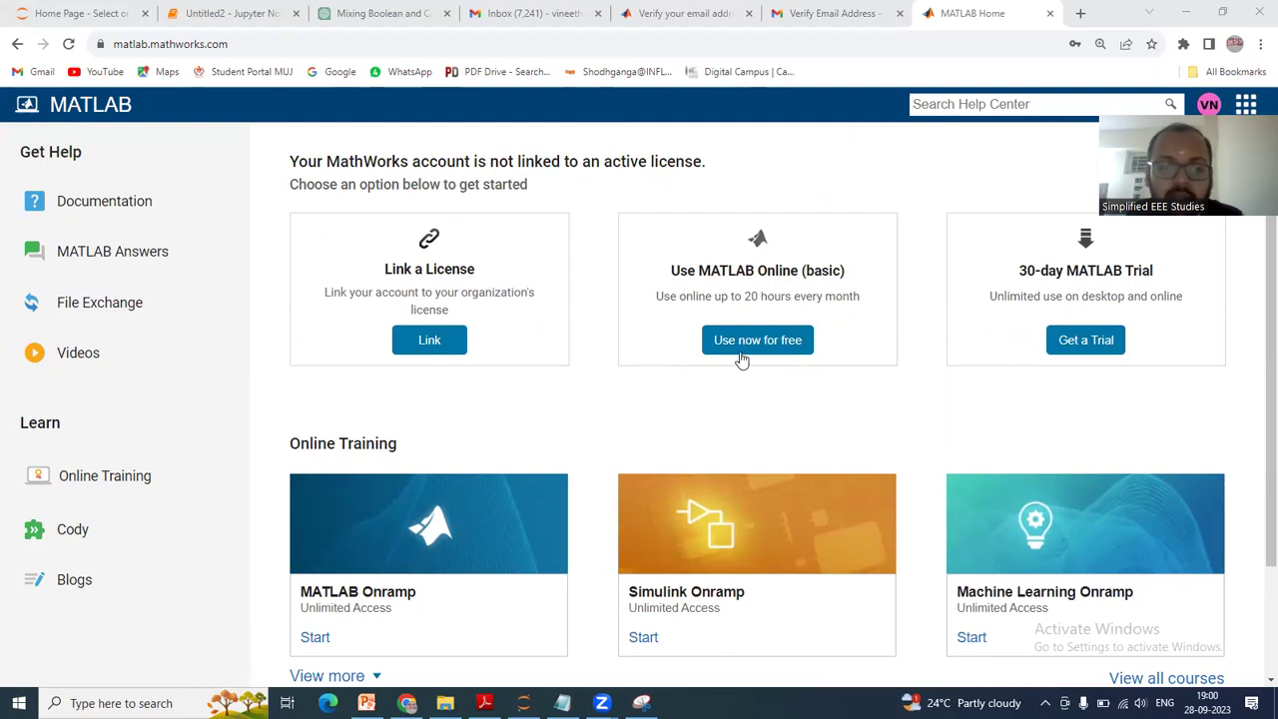
click(760, 346)
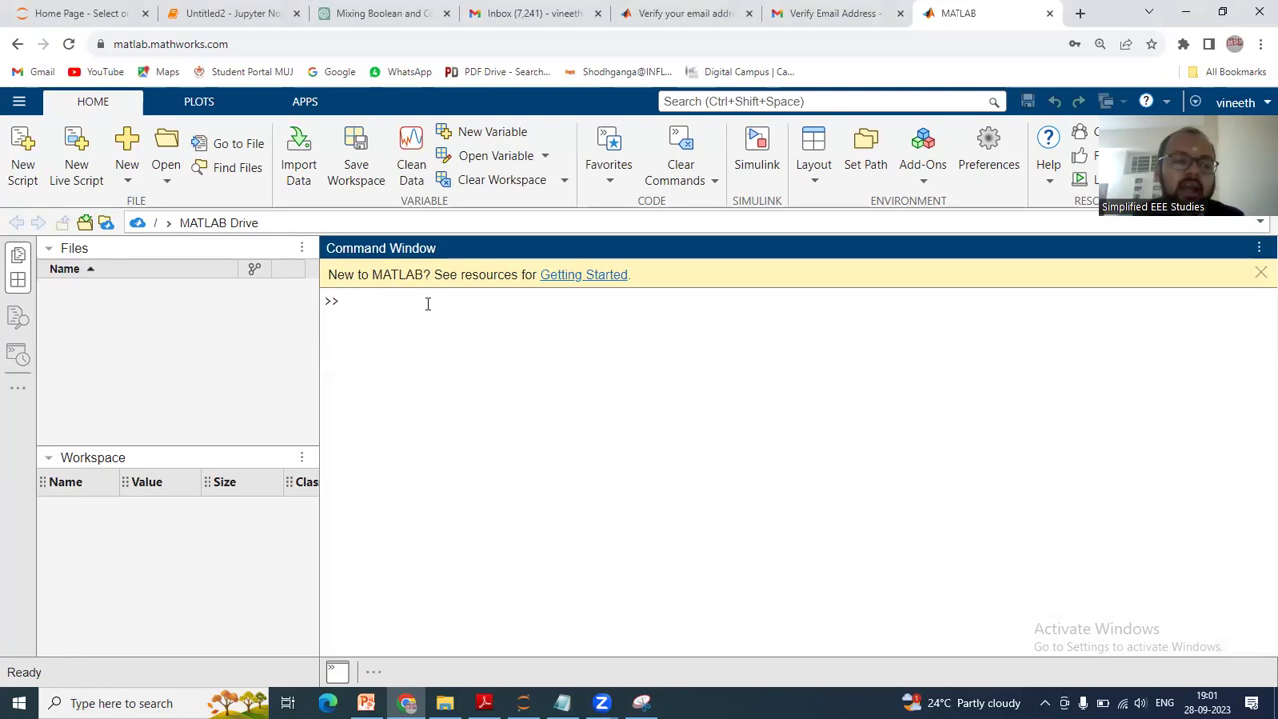
- Run a=10, b=20 and a+b at the prompt for ans = 30, then clc
text(a)
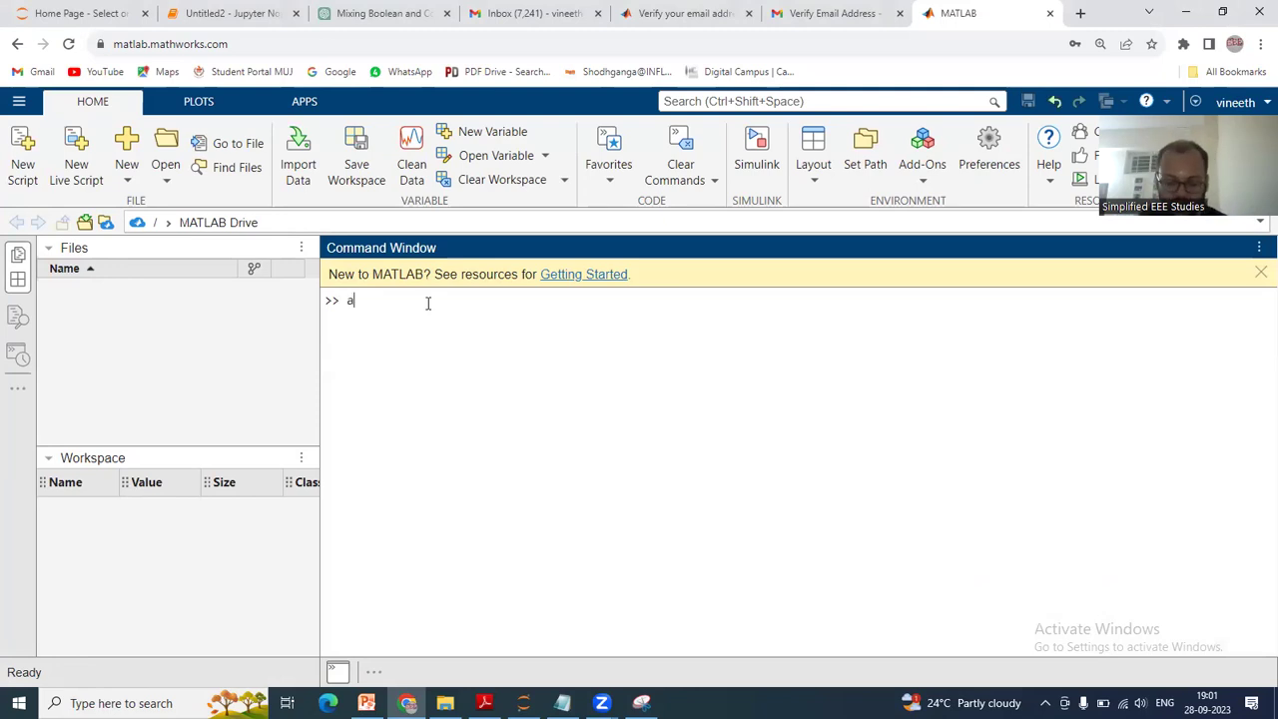
text(=10)
key(Return)
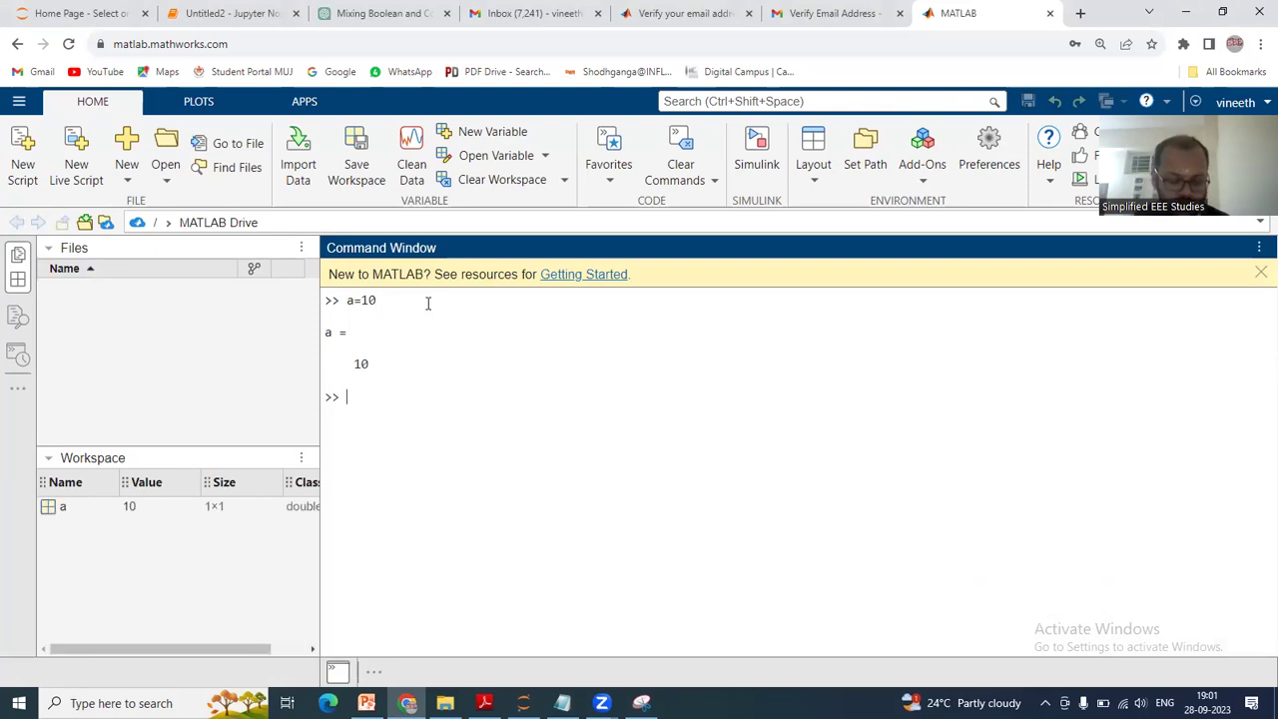
text(b=20)
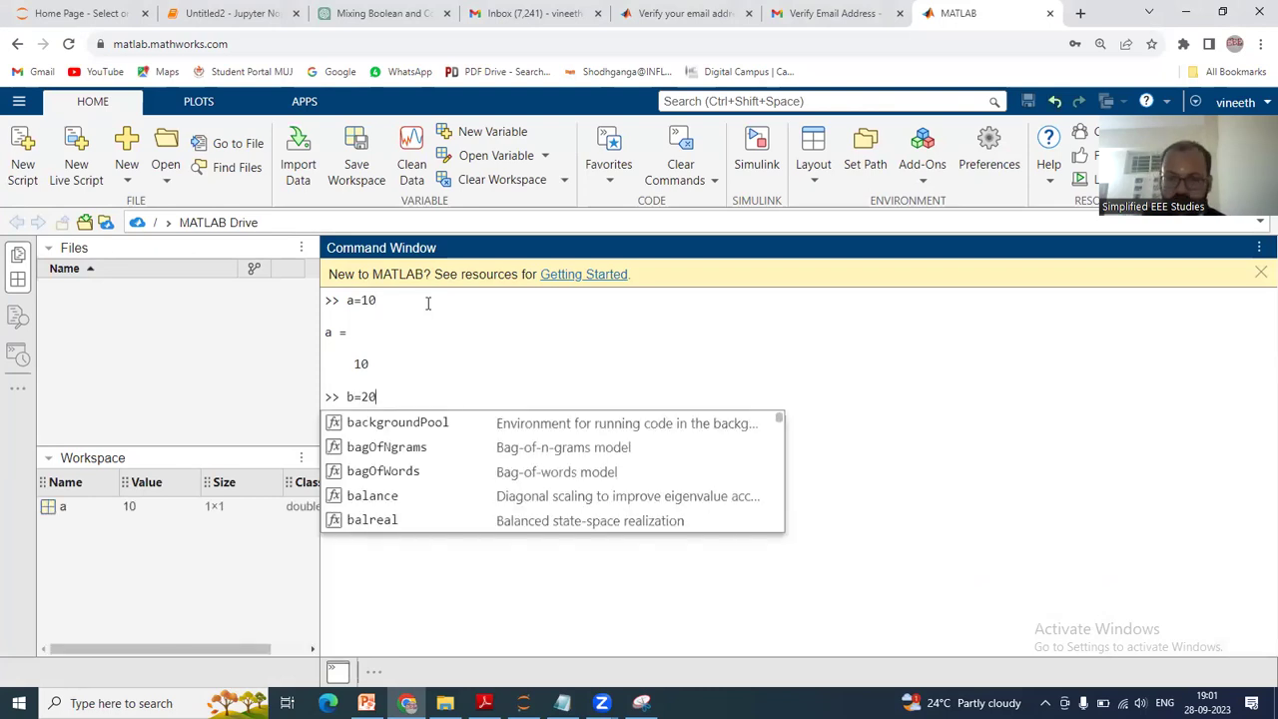
key(Return)
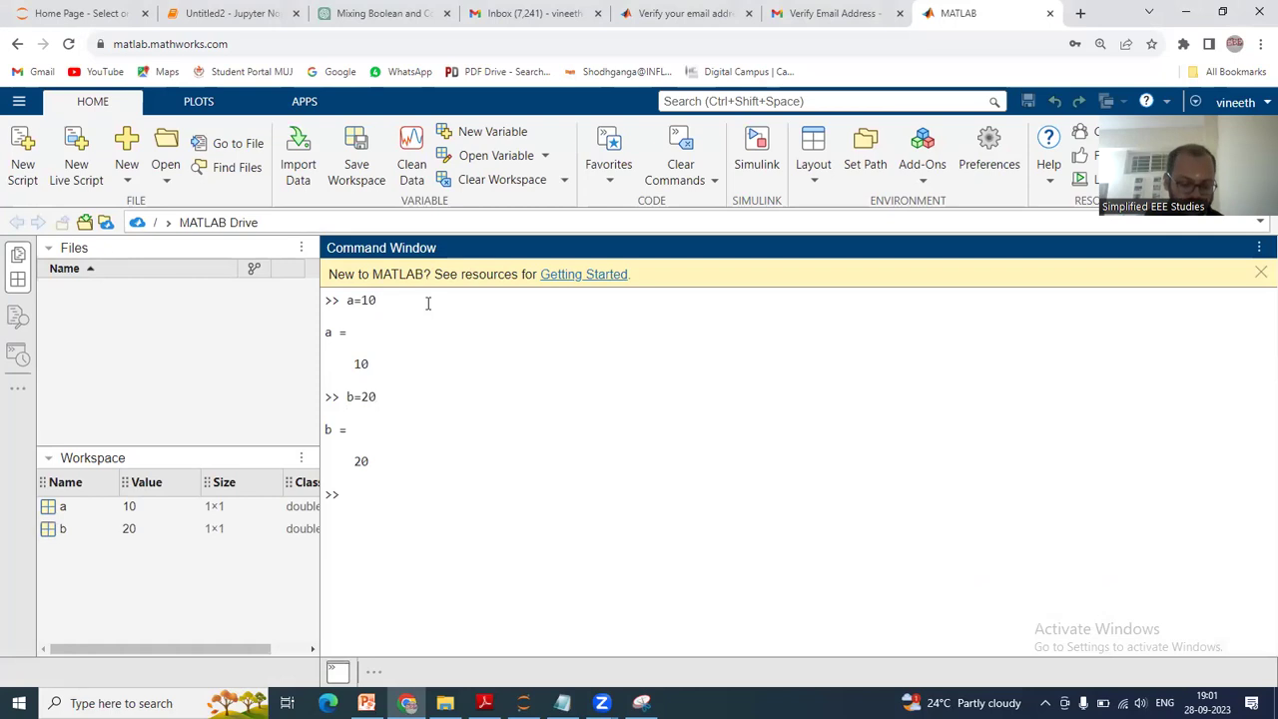
text(a+b)
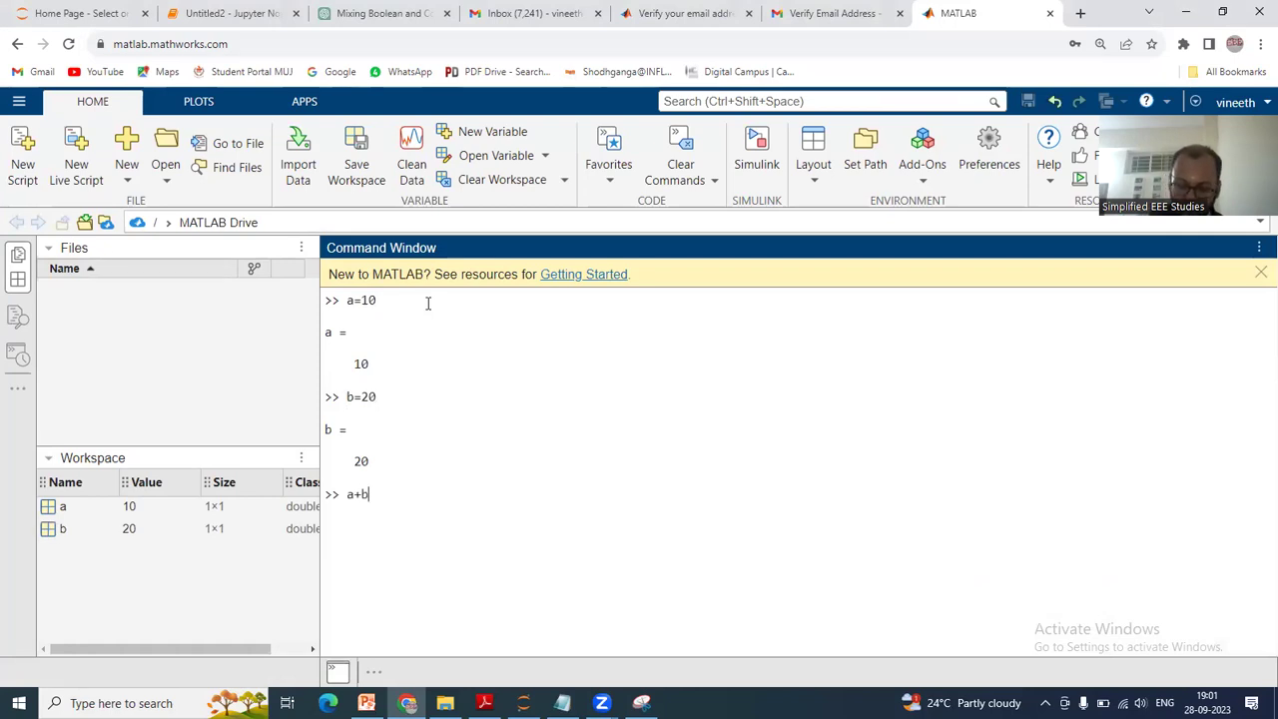
key(Return)
text(clc)
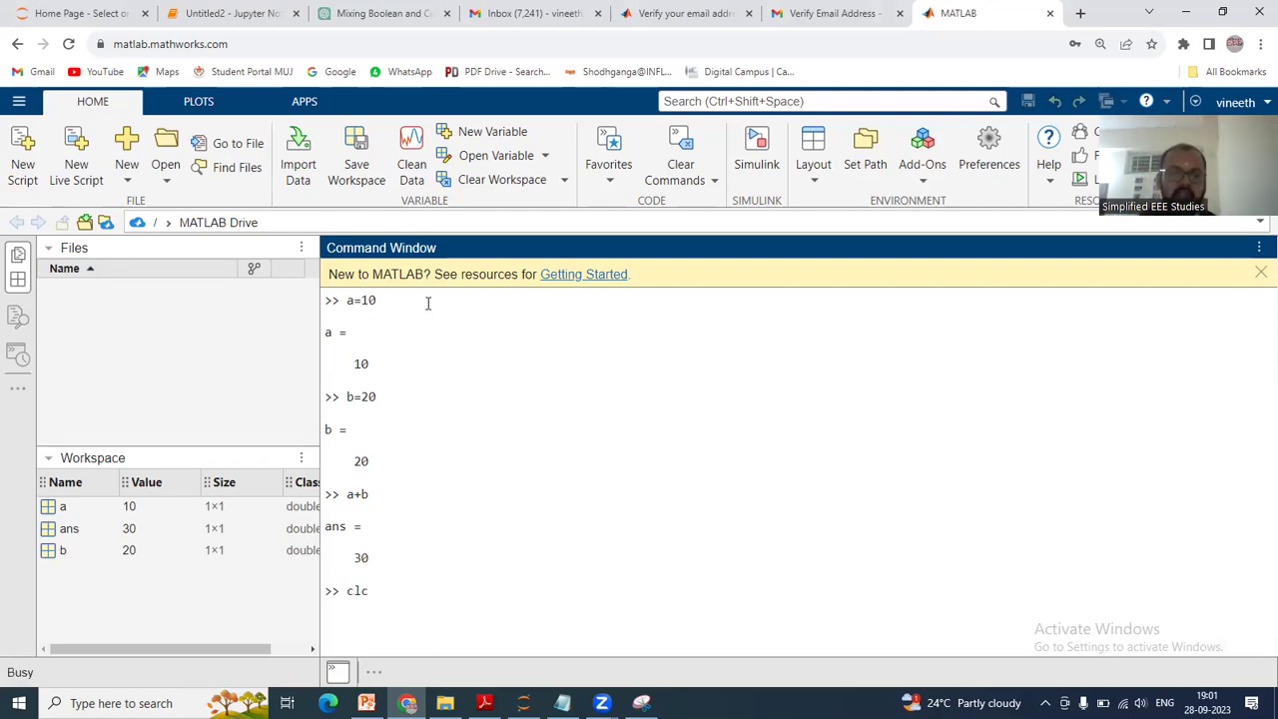
key(Return)
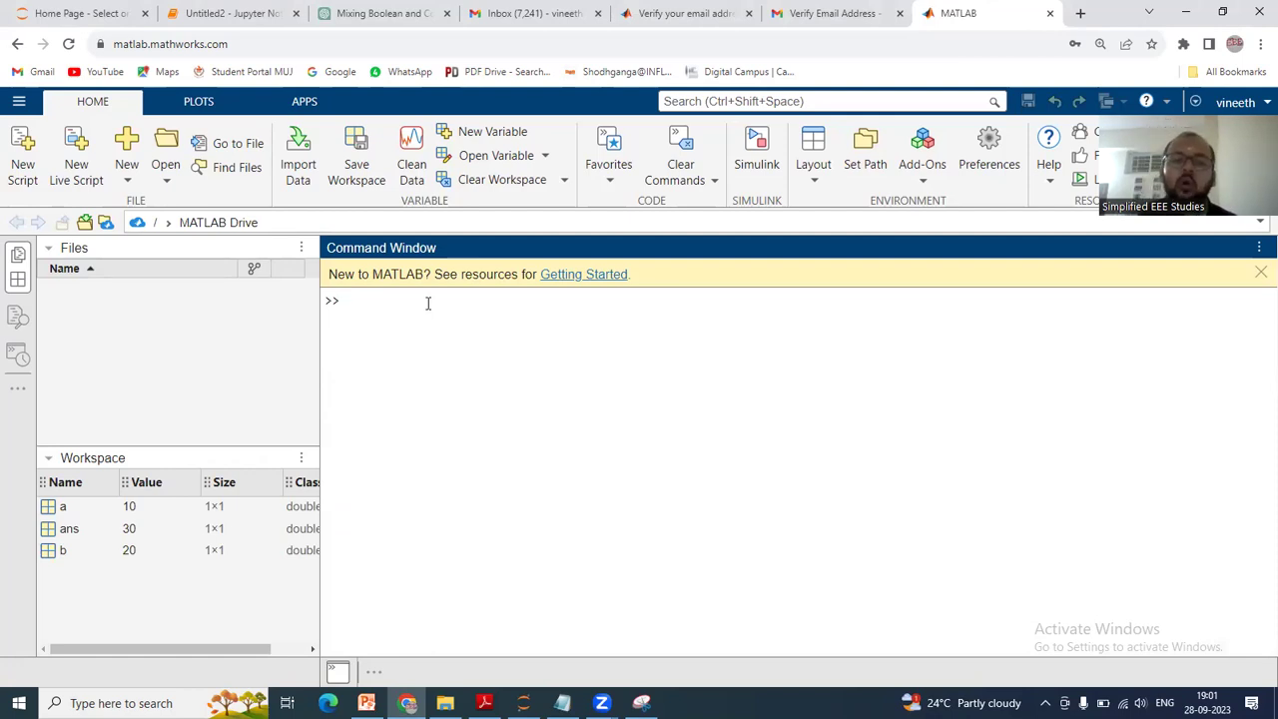
- Open a new script with edit and write lines a=10;, b=20; and c=a*b
text(e)
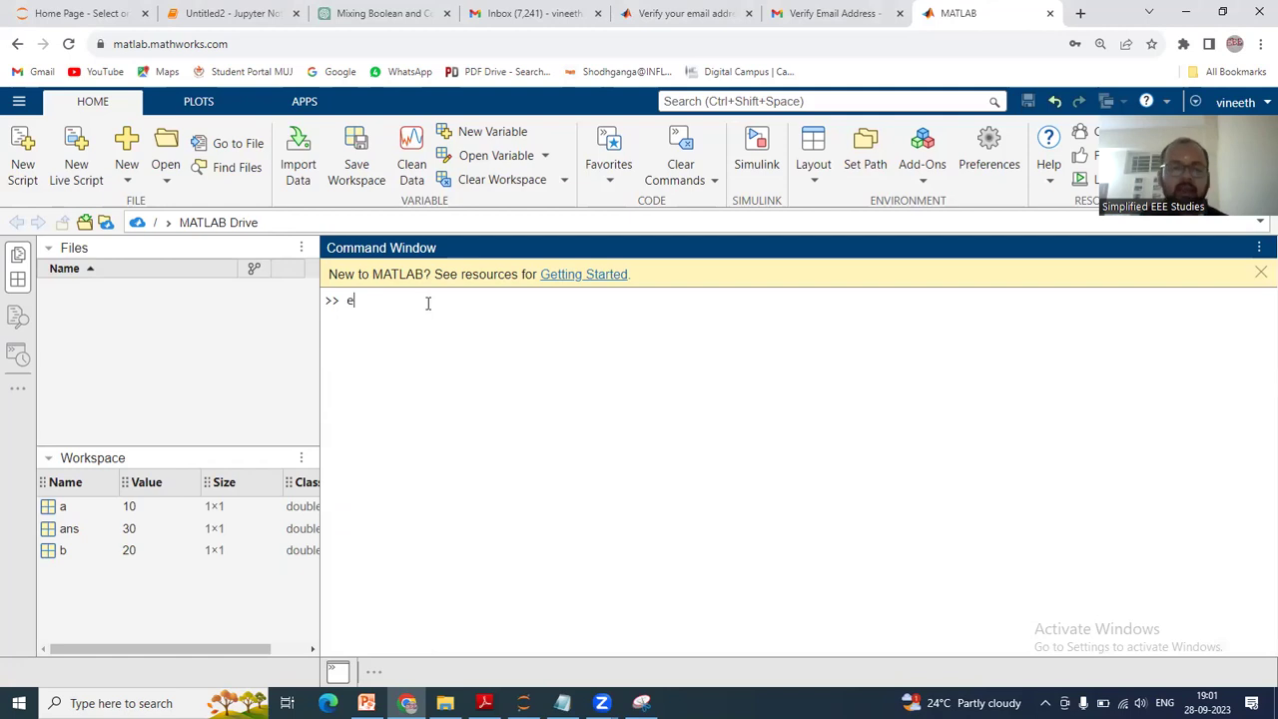
text(dit)
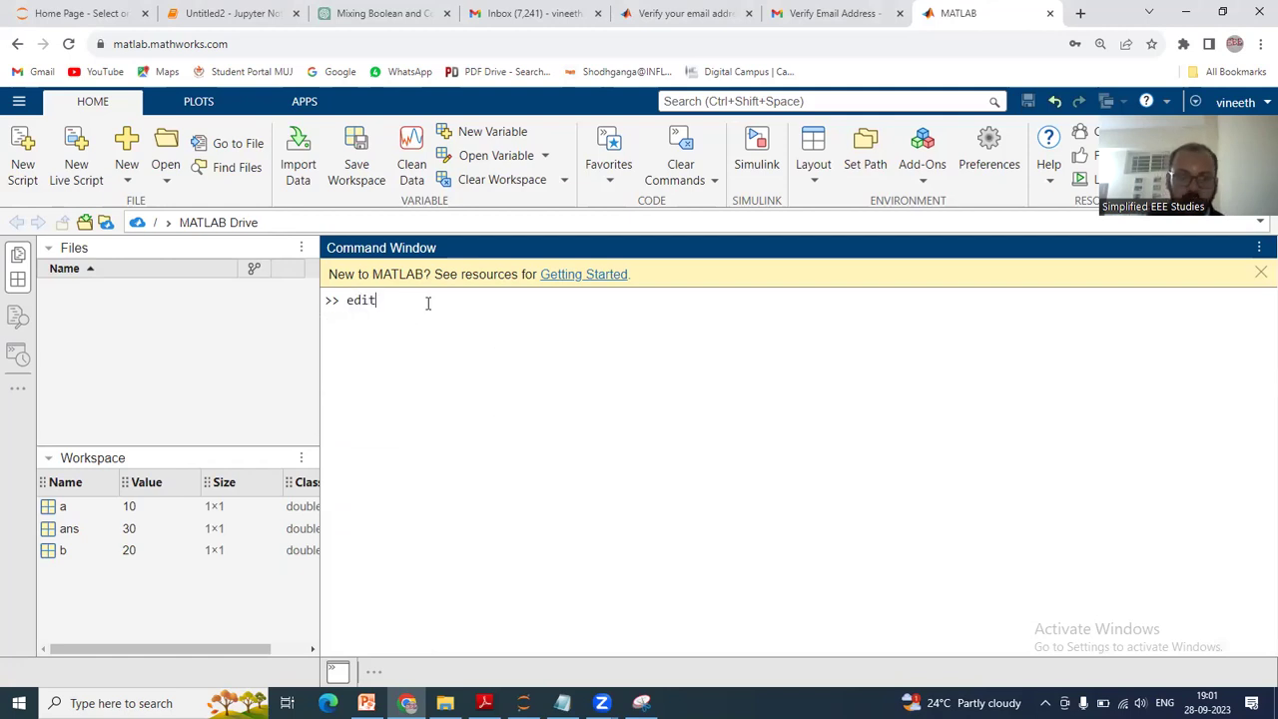
key(Return)
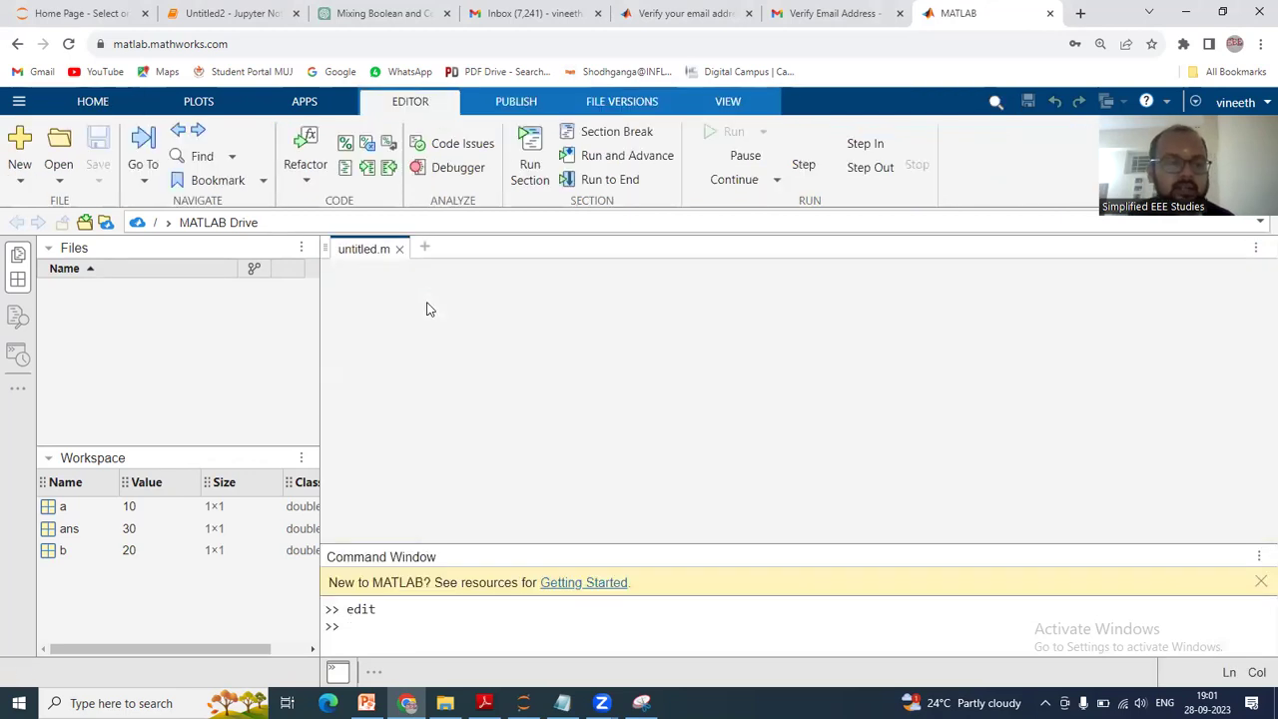
text(a)
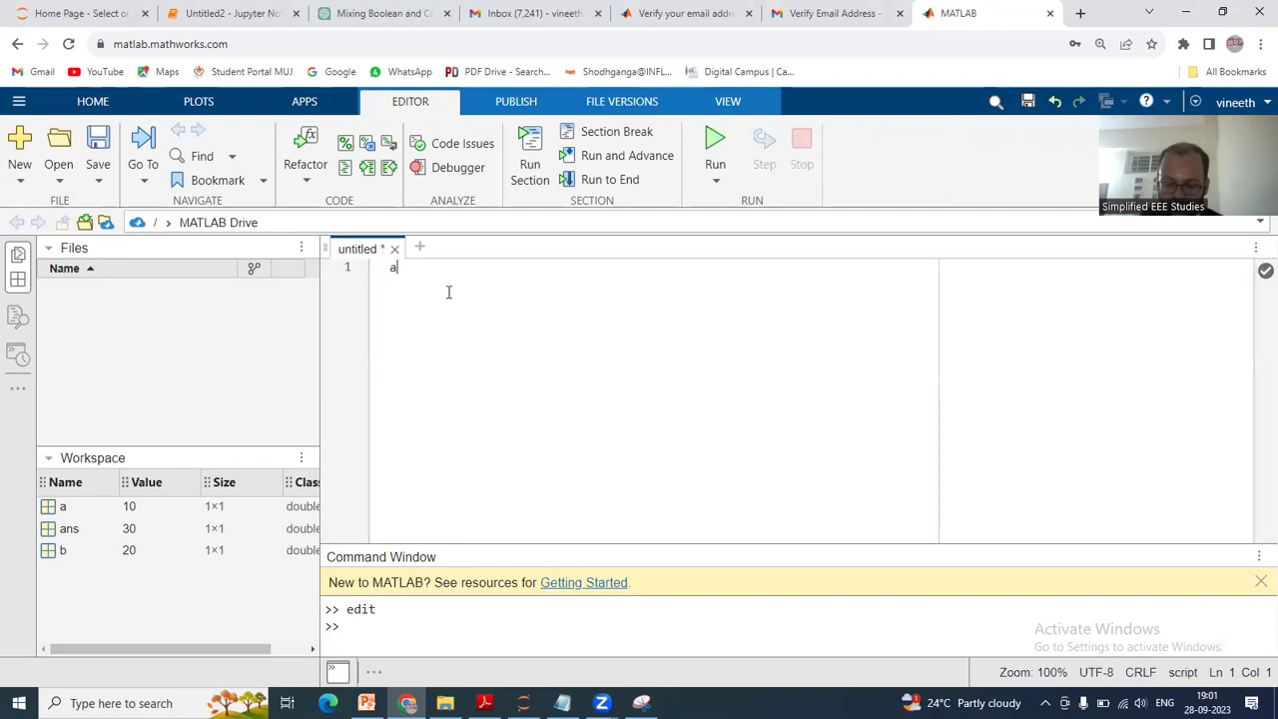
text(=10;)
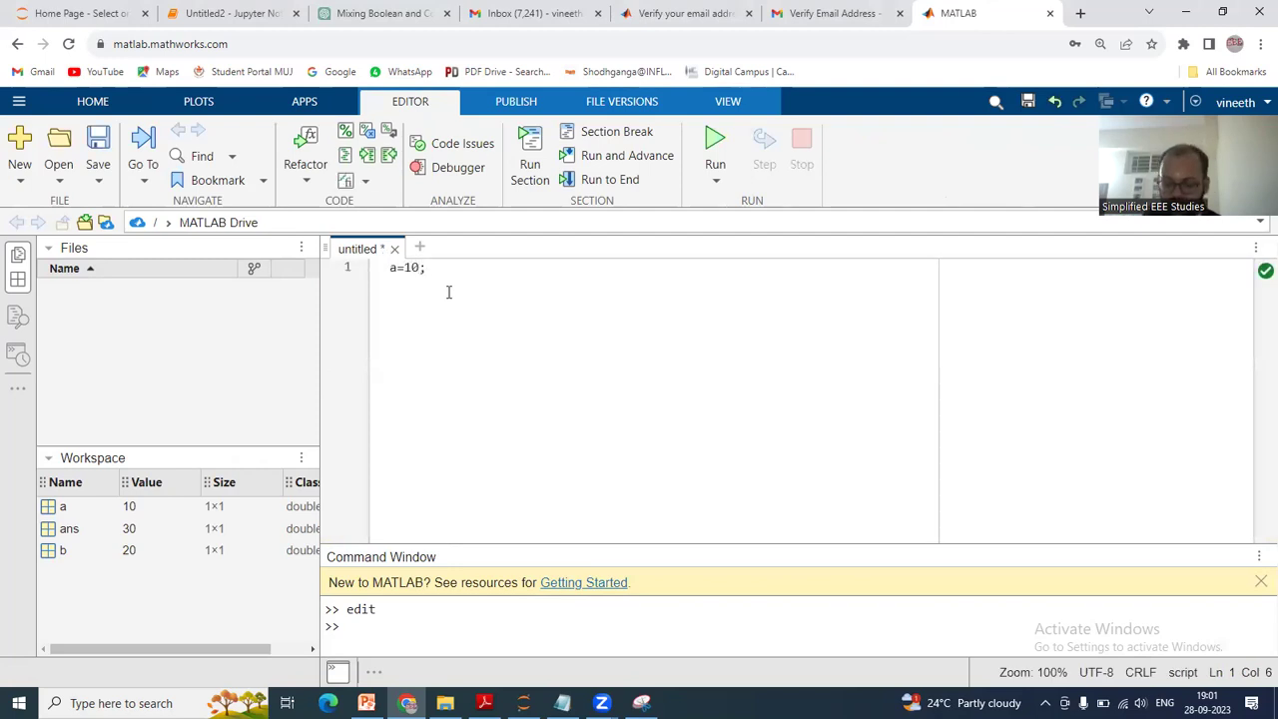
key(Return)
text(b=20;)
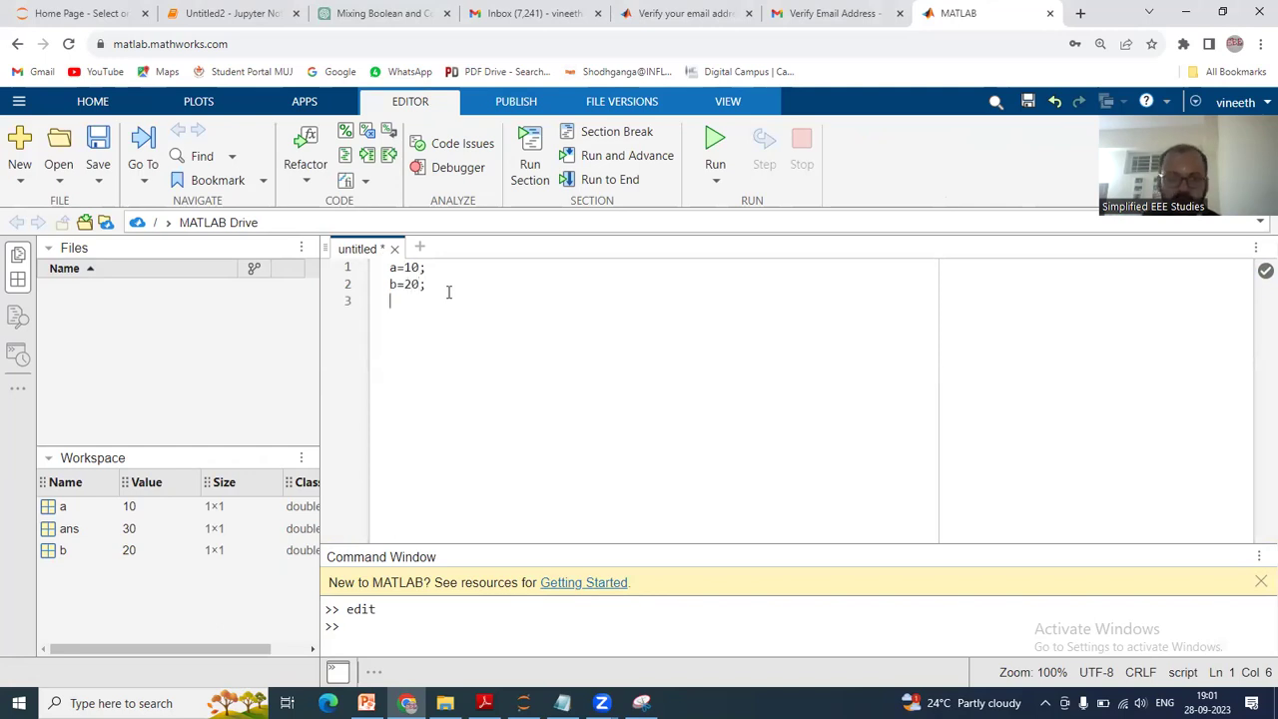
text(c)
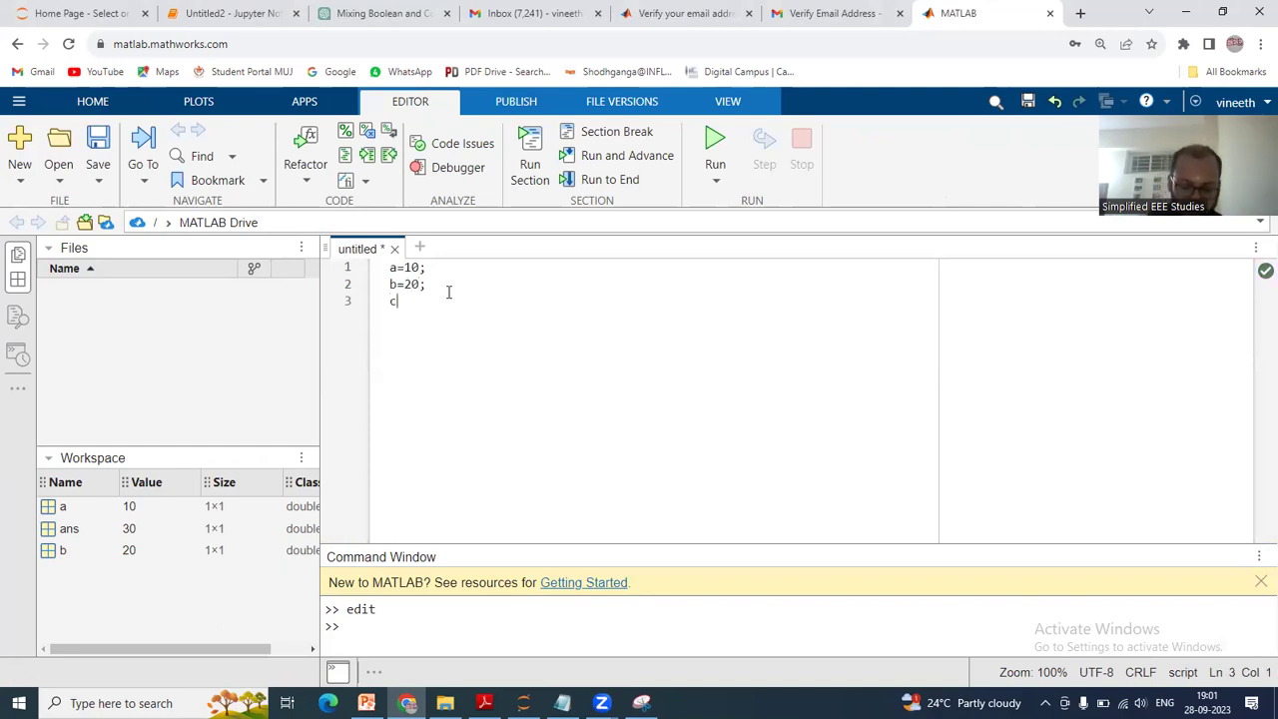
text(=a*)
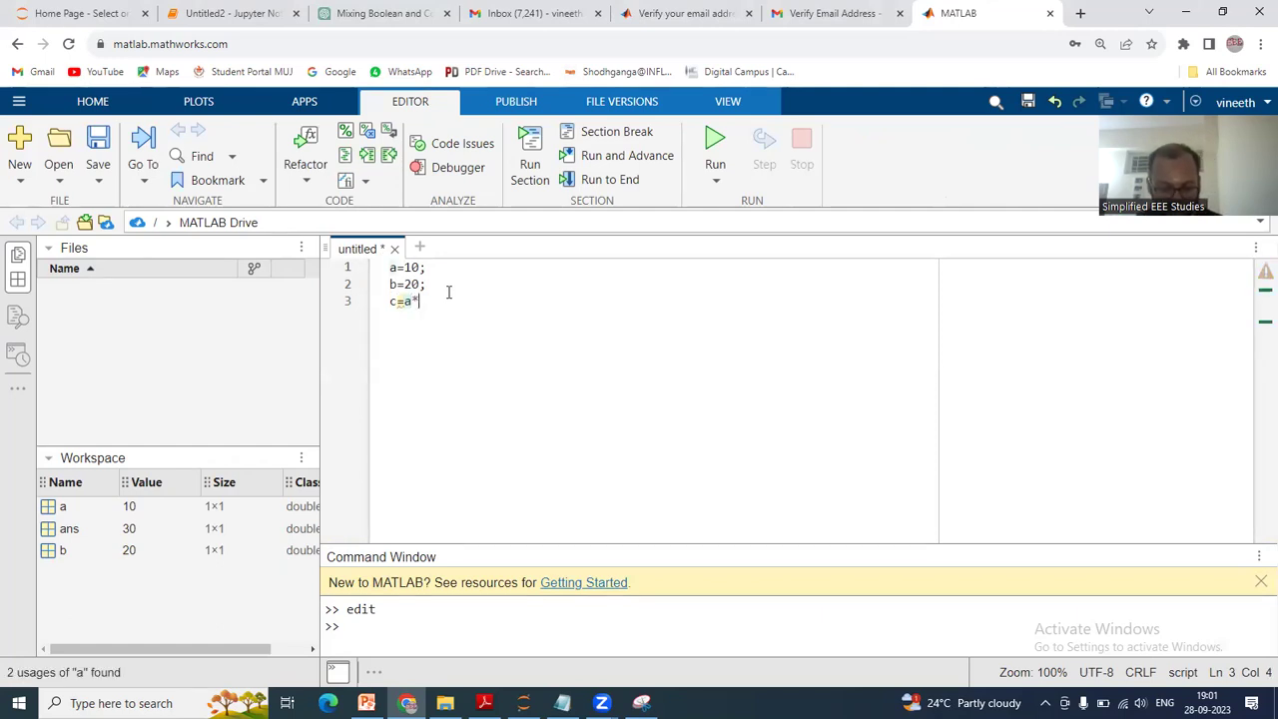
text(b)
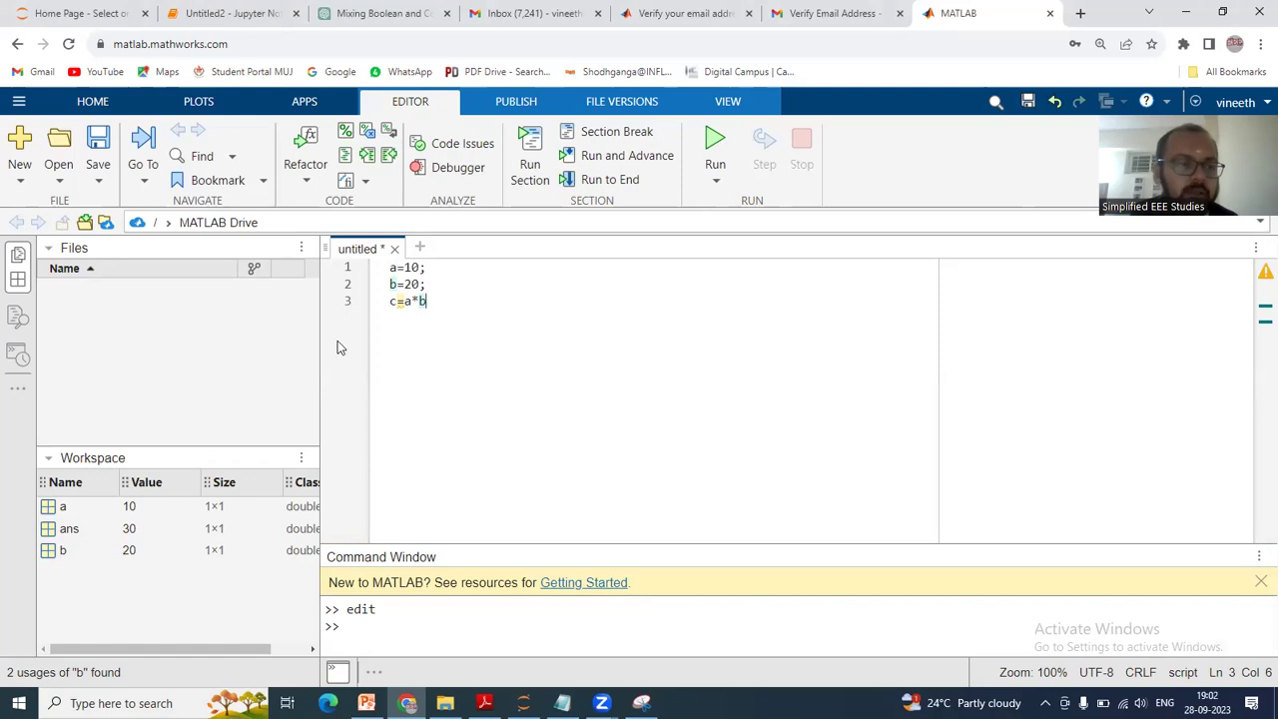
- Save the script to MATLAB Drive under the name vkp.m
click(97, 148)
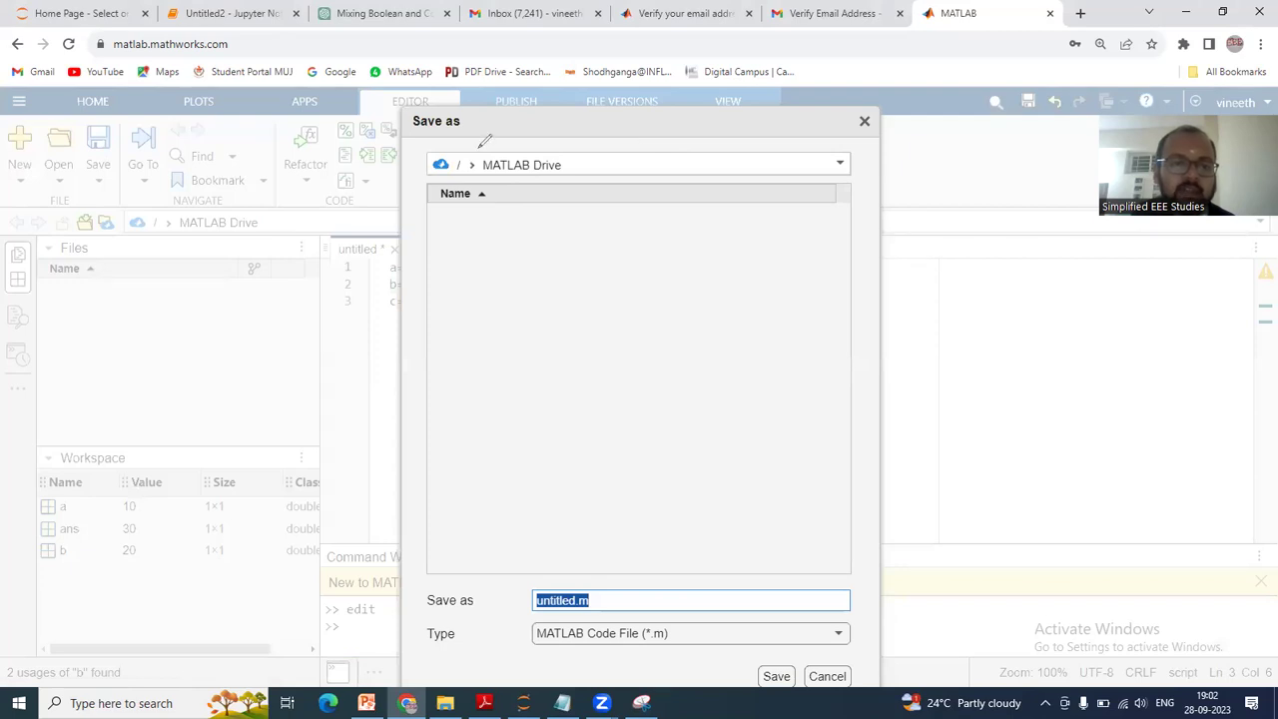
mouse_move(489, 140)
mouse_down()
mouse_move(455, 136)
mouse_move(557, 234)
mouse_move(631, 160)
mouse_move(479, 138)
mouse_up()
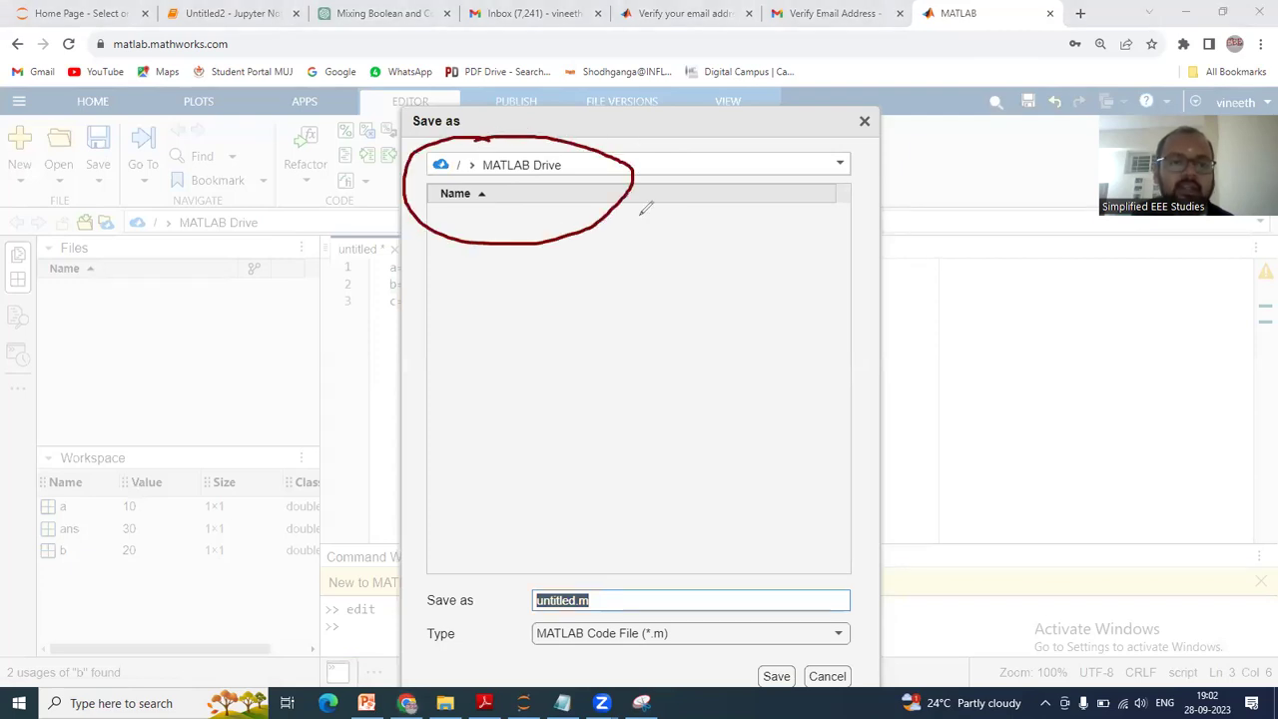
key(Escape)
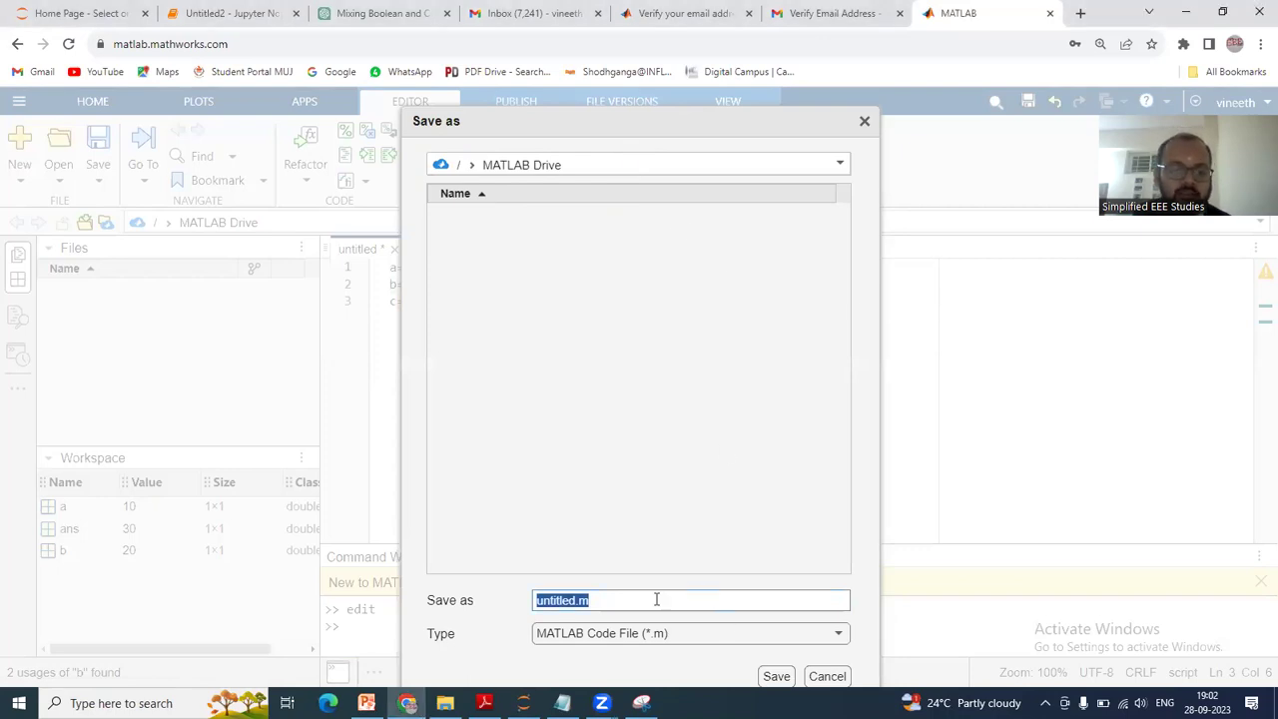
text(vkp)
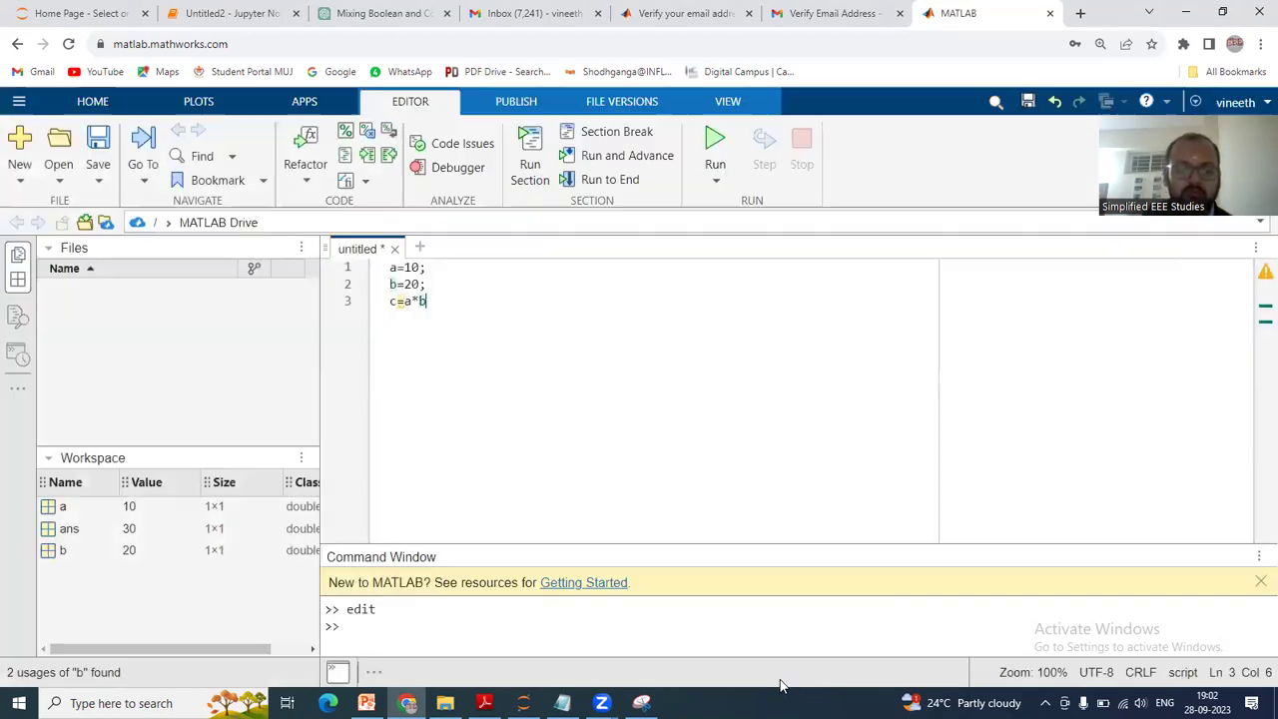
click(808, 680)
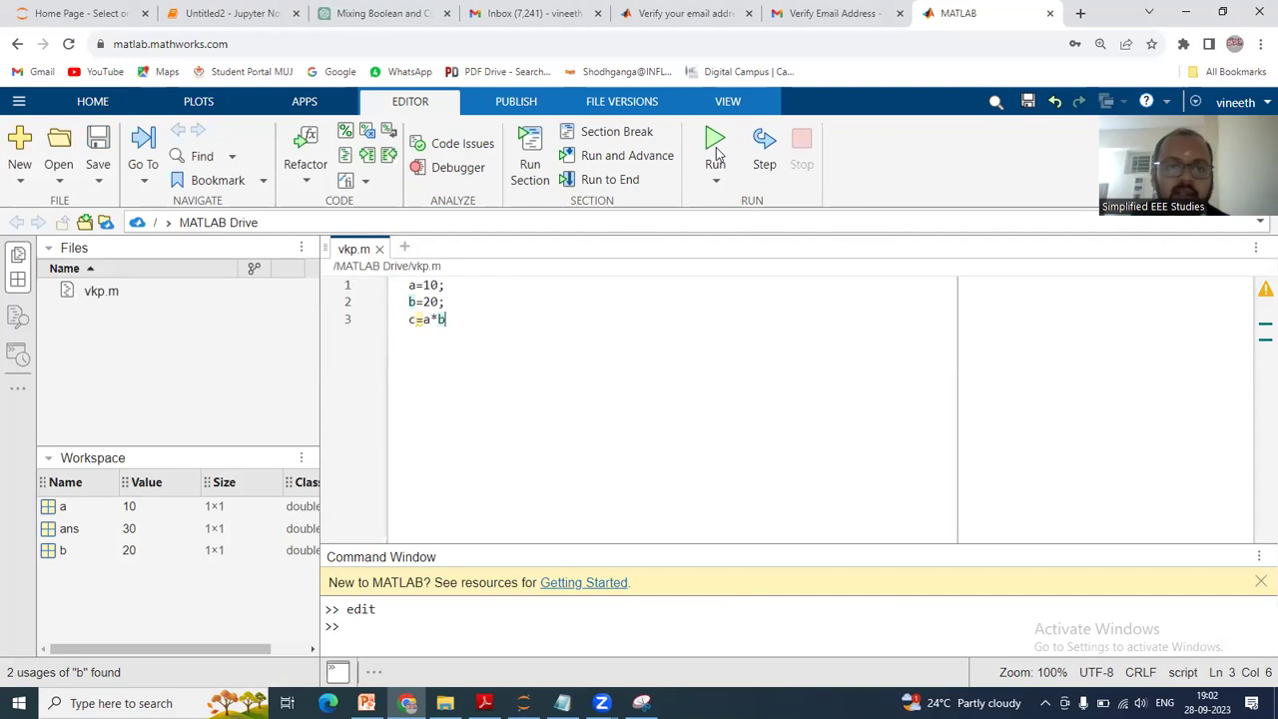
- Run the saved vkp.m script so c = a*b evaluates to 200 in the workspace
mouse_move(689, 178)
mouse_down()
mouse_move(755, 140)
mouse_move(699, 120)
mouse_up()
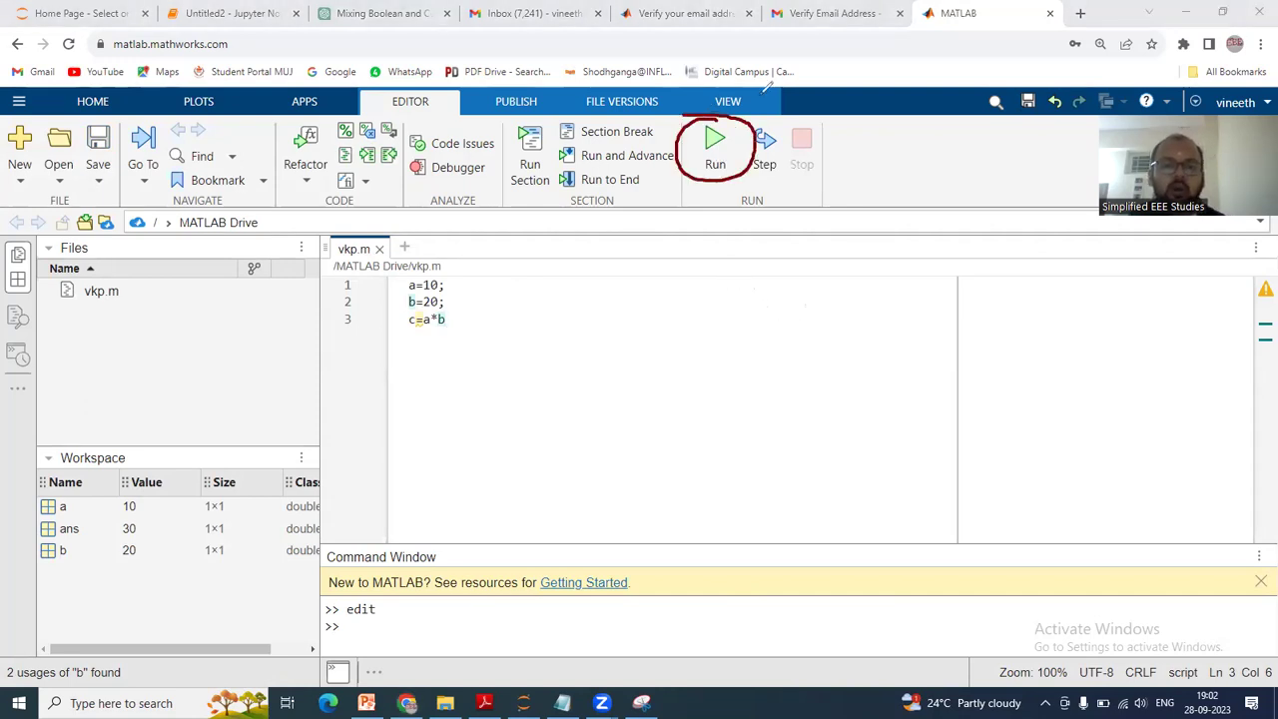
key(Escape)
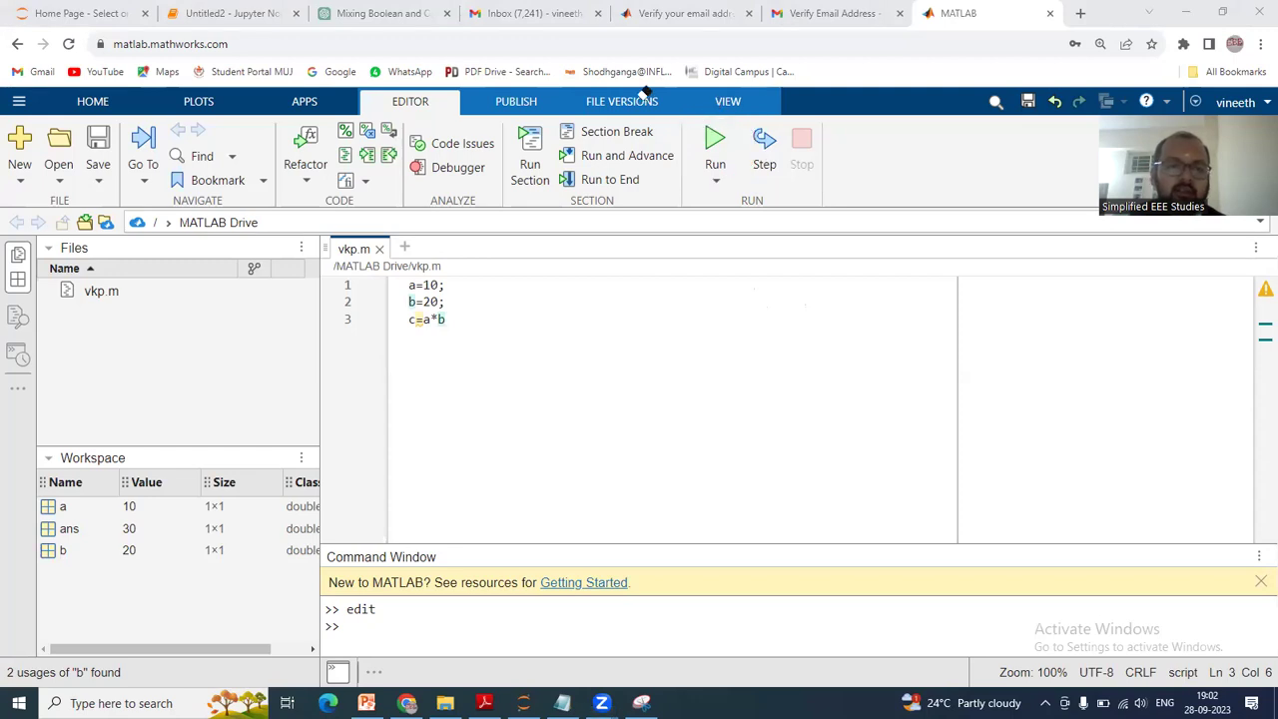
right_click(697, 278)
click(717, 146)
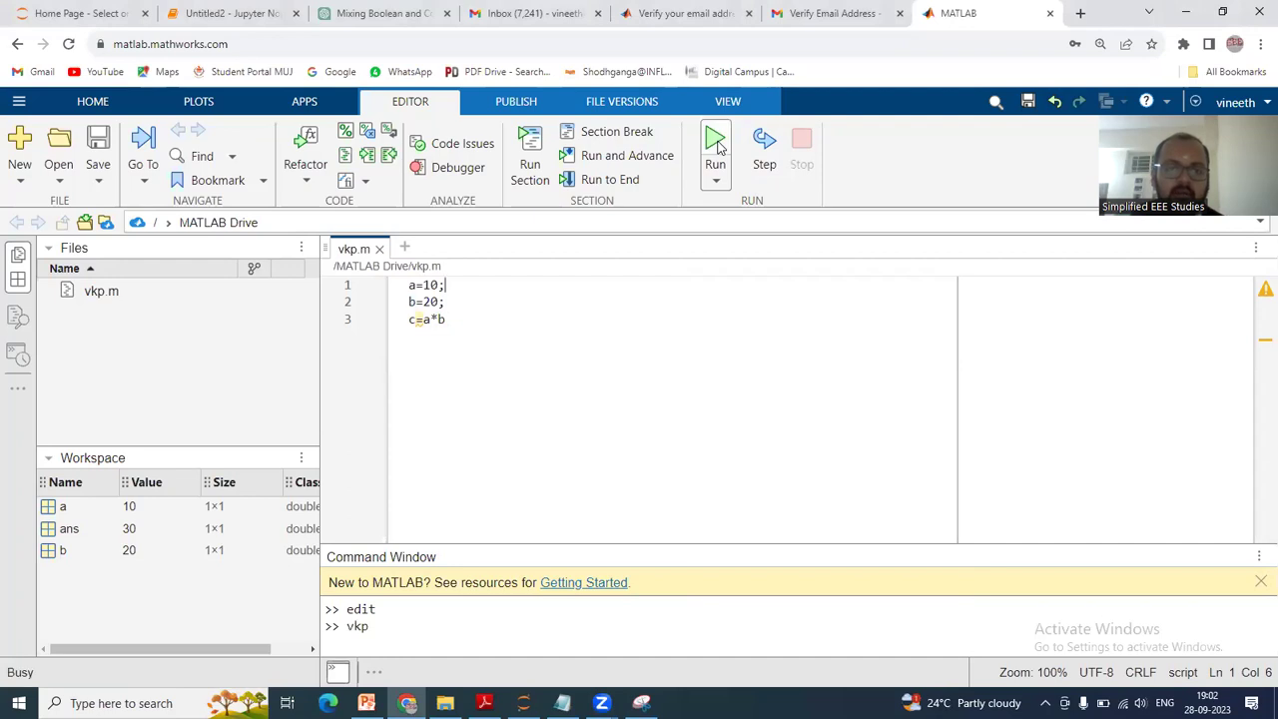